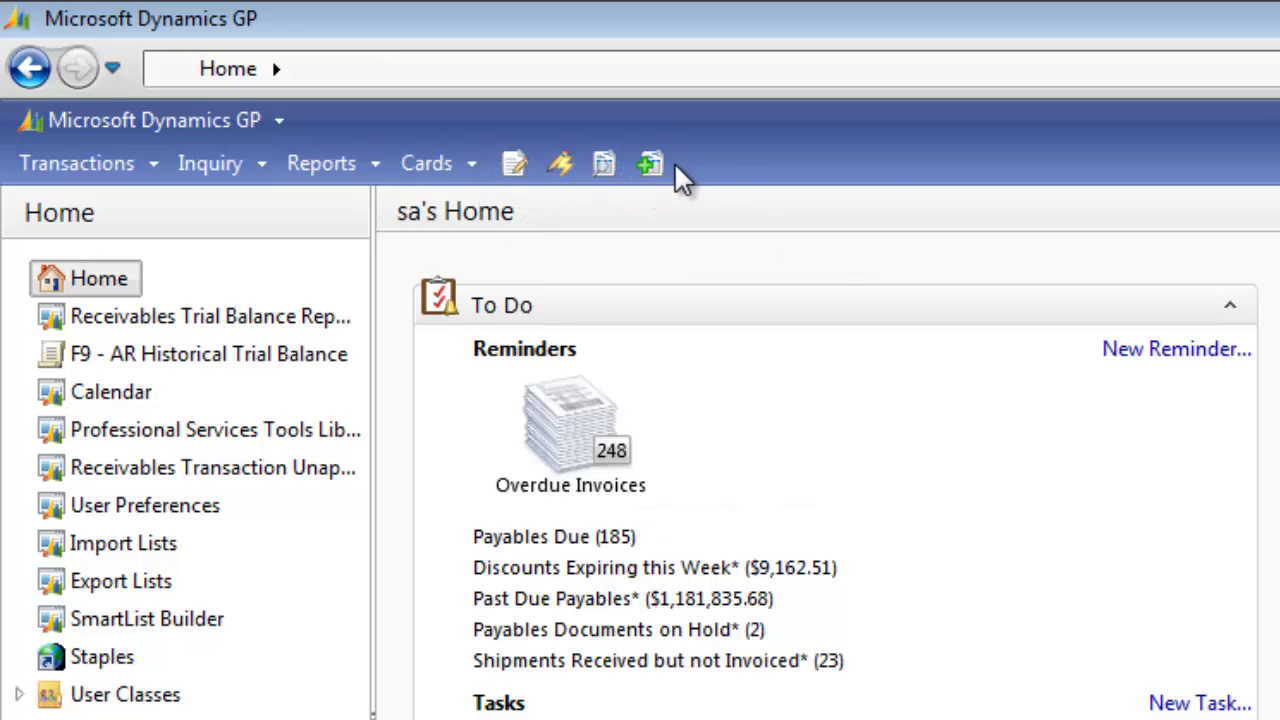
# Hide the Financial toolbar and display the Purchasing toolbar in its place.
pyautogui.rightClick(737, 163)
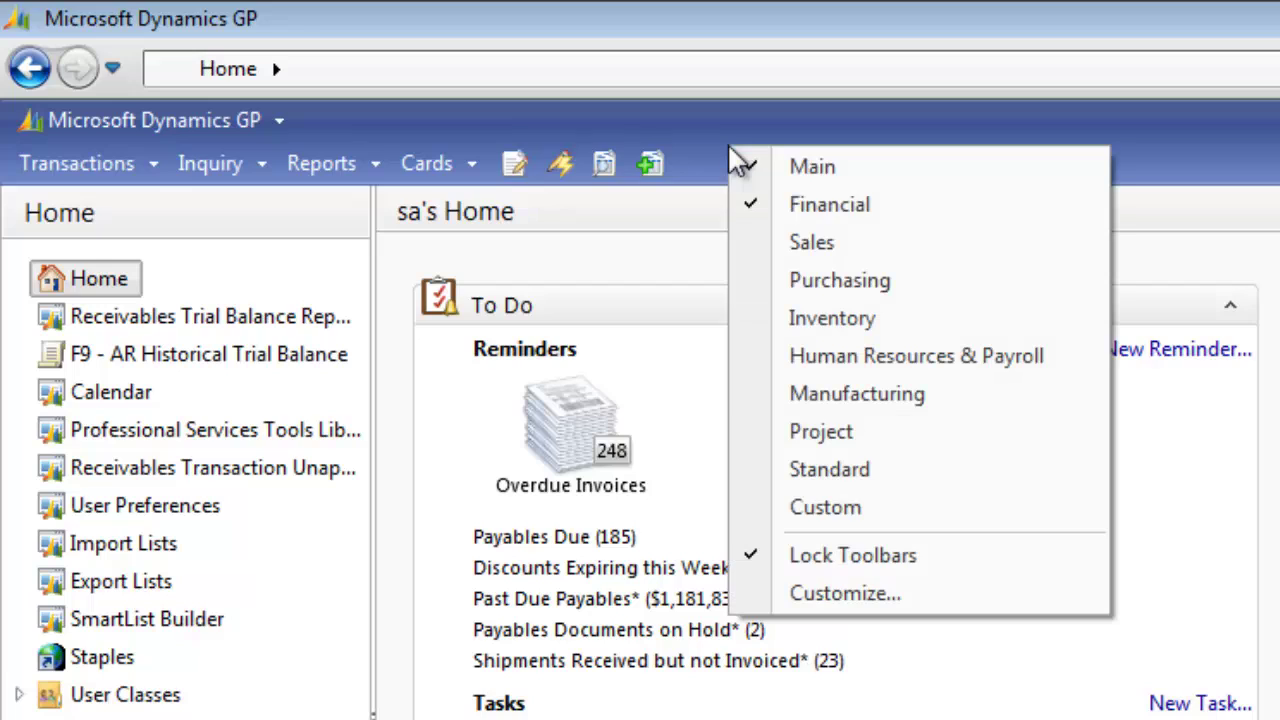
pyautogui.click(757, 209)
pyautogui.rightClick(678, 133)
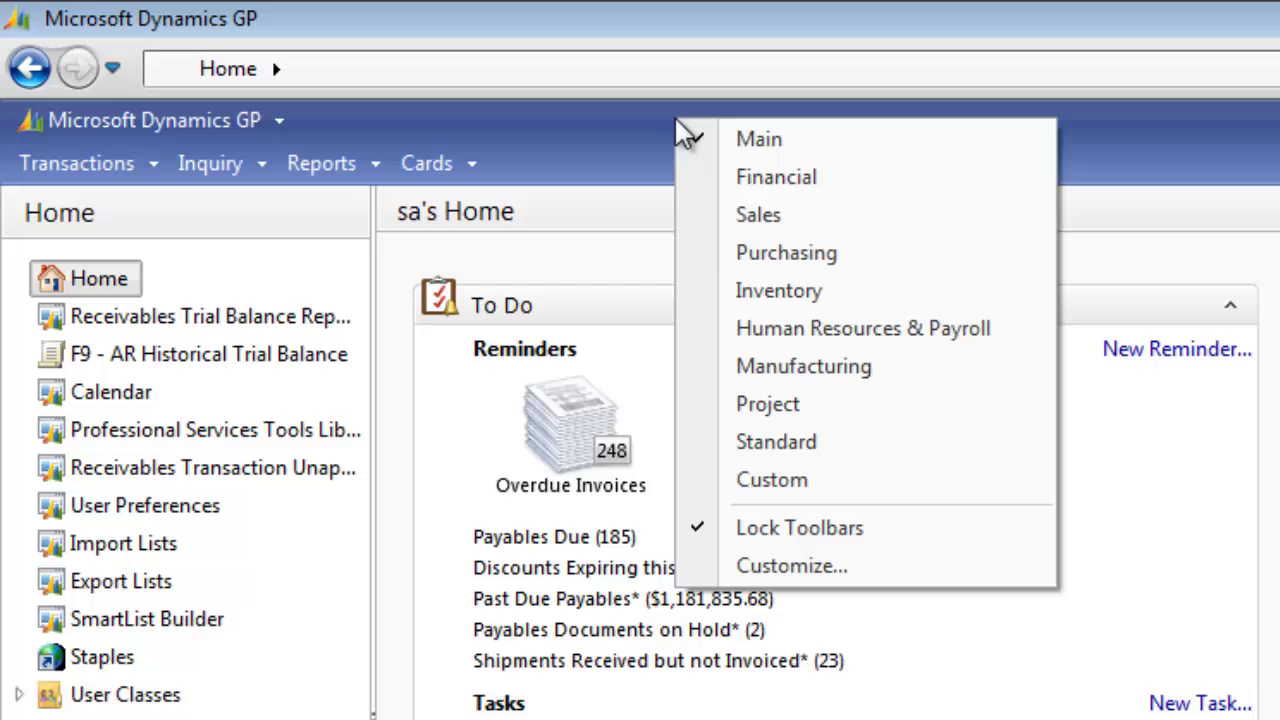
pyautogui.click(726, 255)
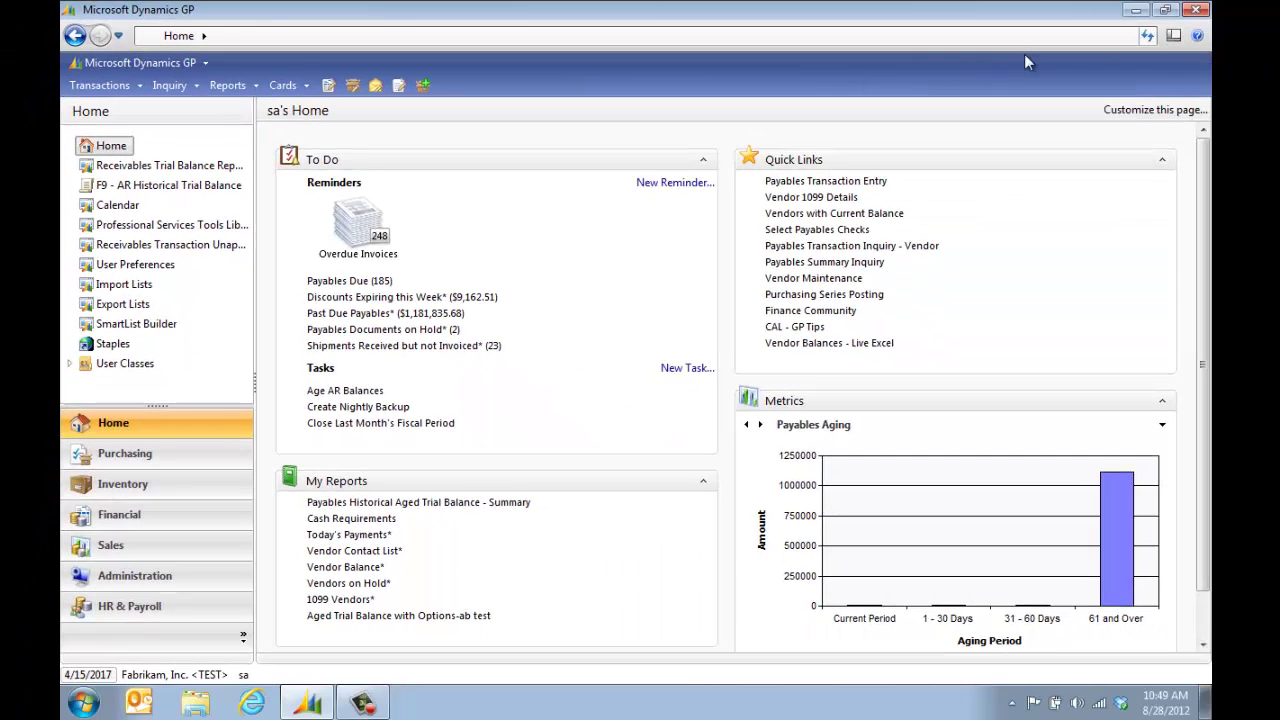
# Open toolbar customization and choose Purchasing as the toolbar to modify.
pyautogui.click(1177, 37)
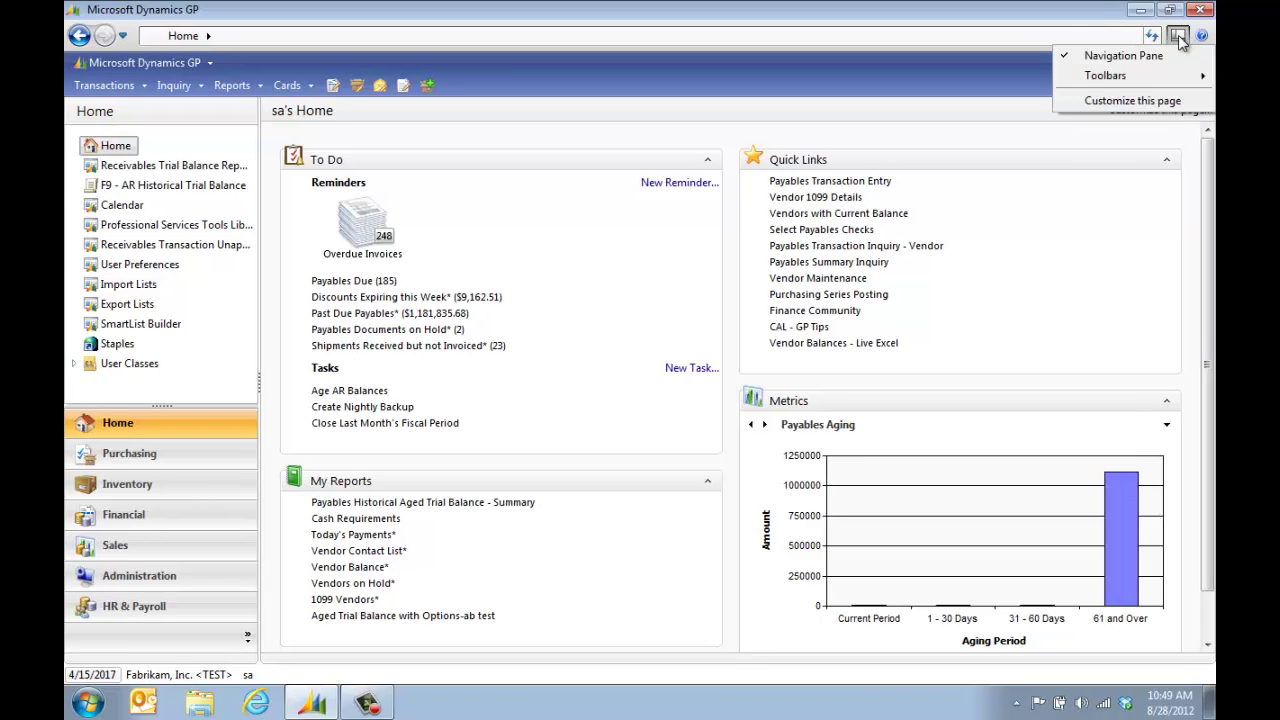
pyautogui.moveTo(1162, 77)
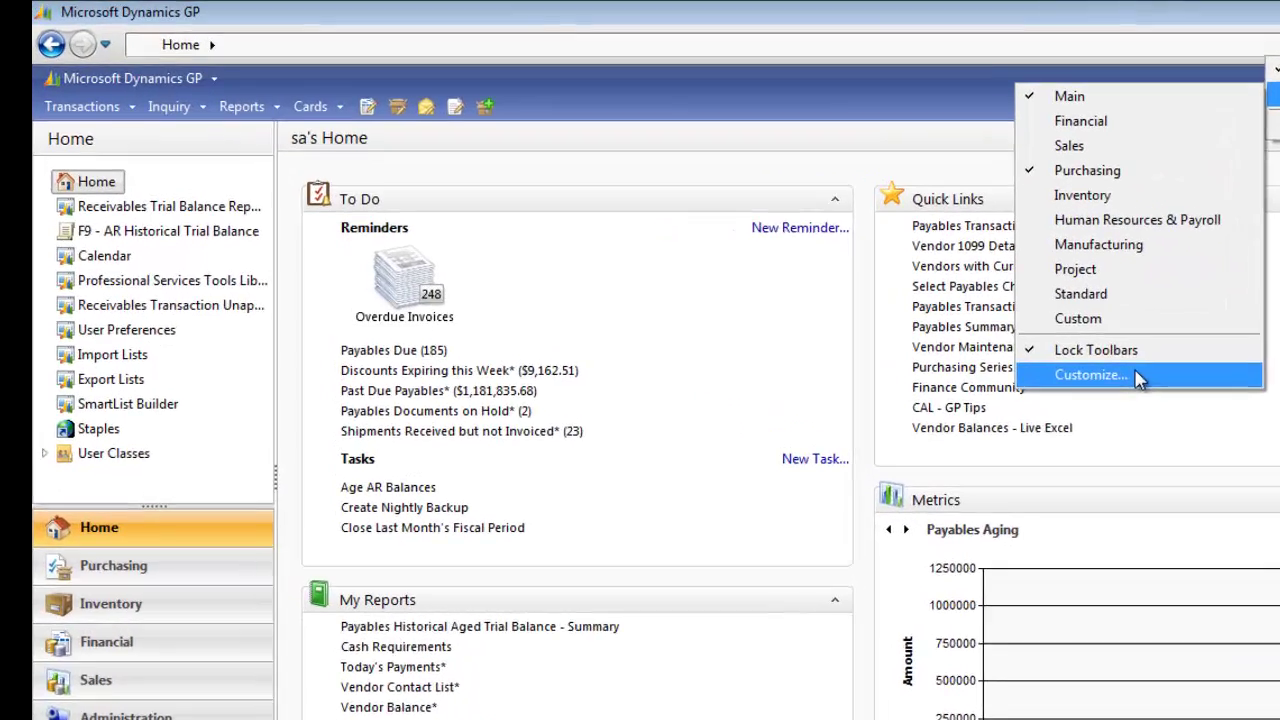
pyautogui.click(945, 300)
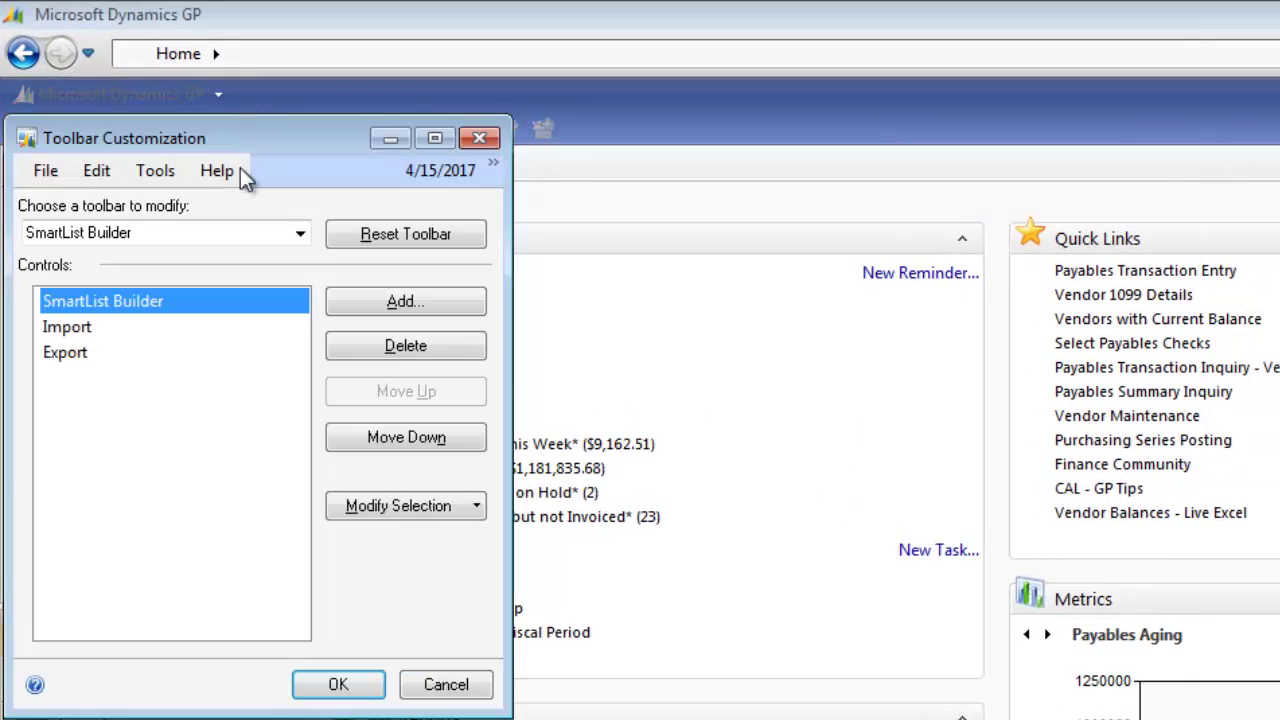
pyautogui.click(300, 232)
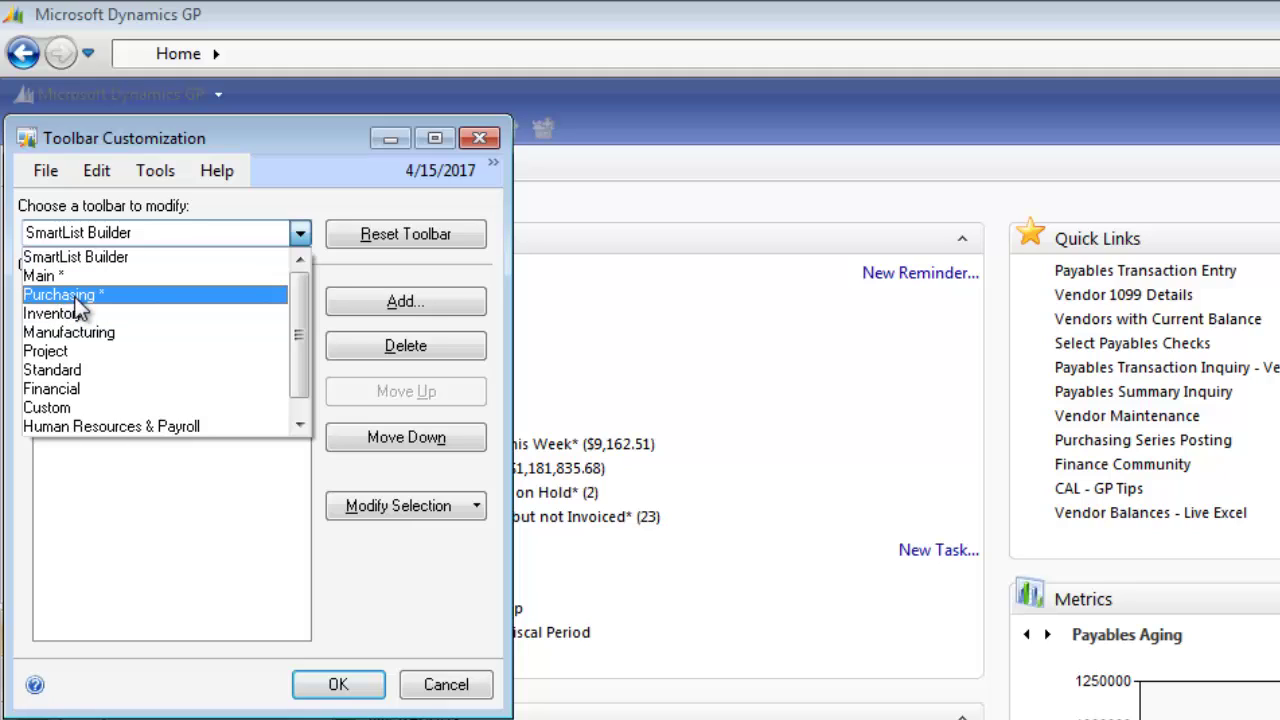
pyautogui.click(62, 295)
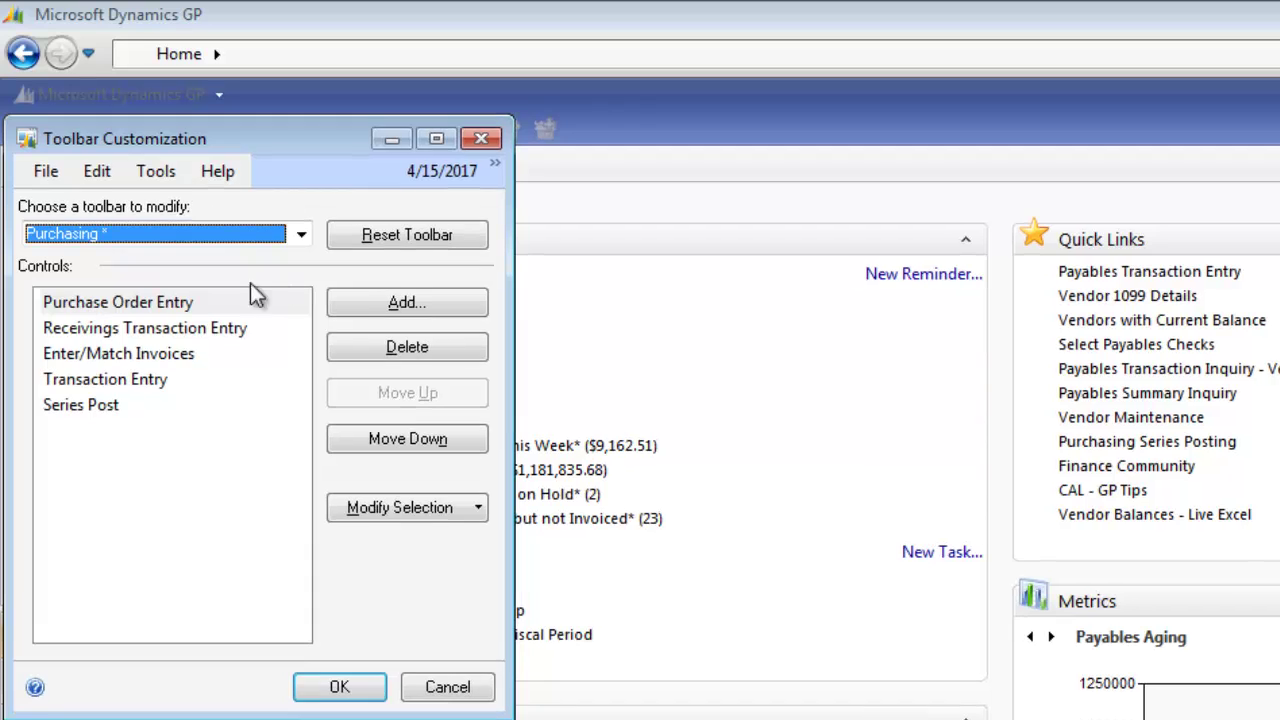
# Delete Purchase Order Entry, Receivings Transaction Entry and Enter/Match Invoices from the Purchasing toolbar.
pyautogui.click(185, 306)
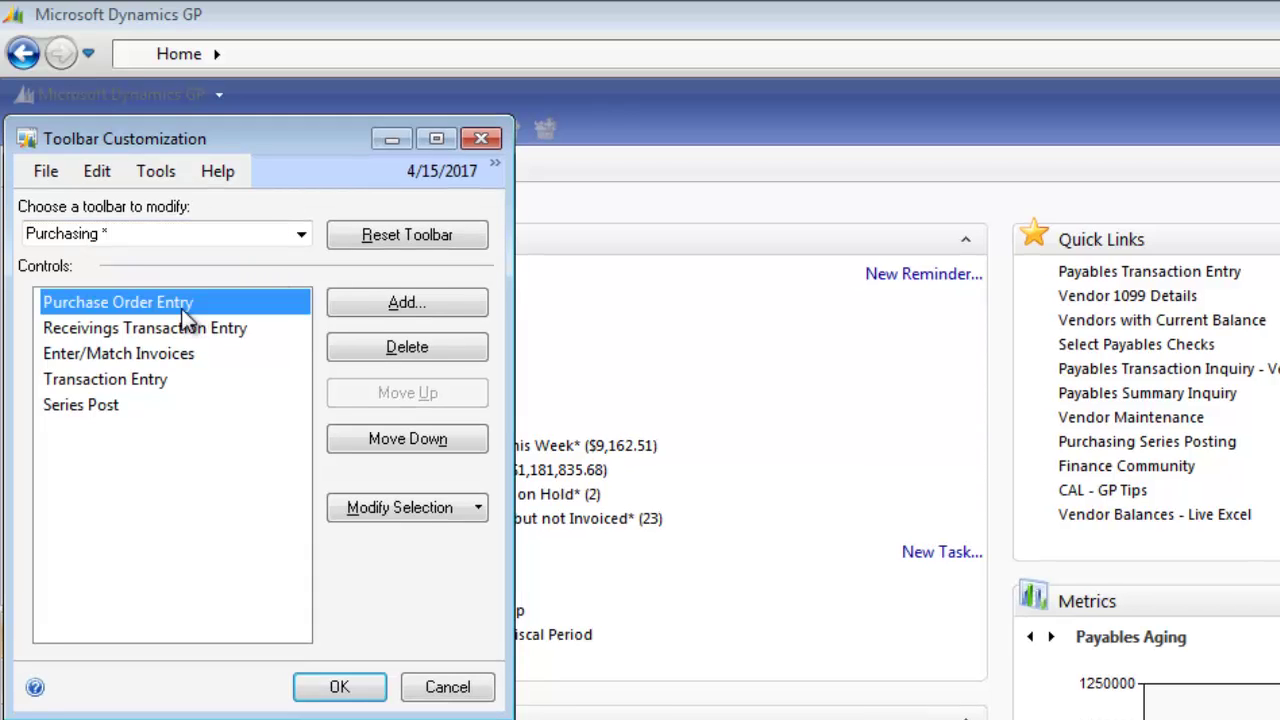
pyautogui.click(372, 346)
pyautogui.click(264, 307)
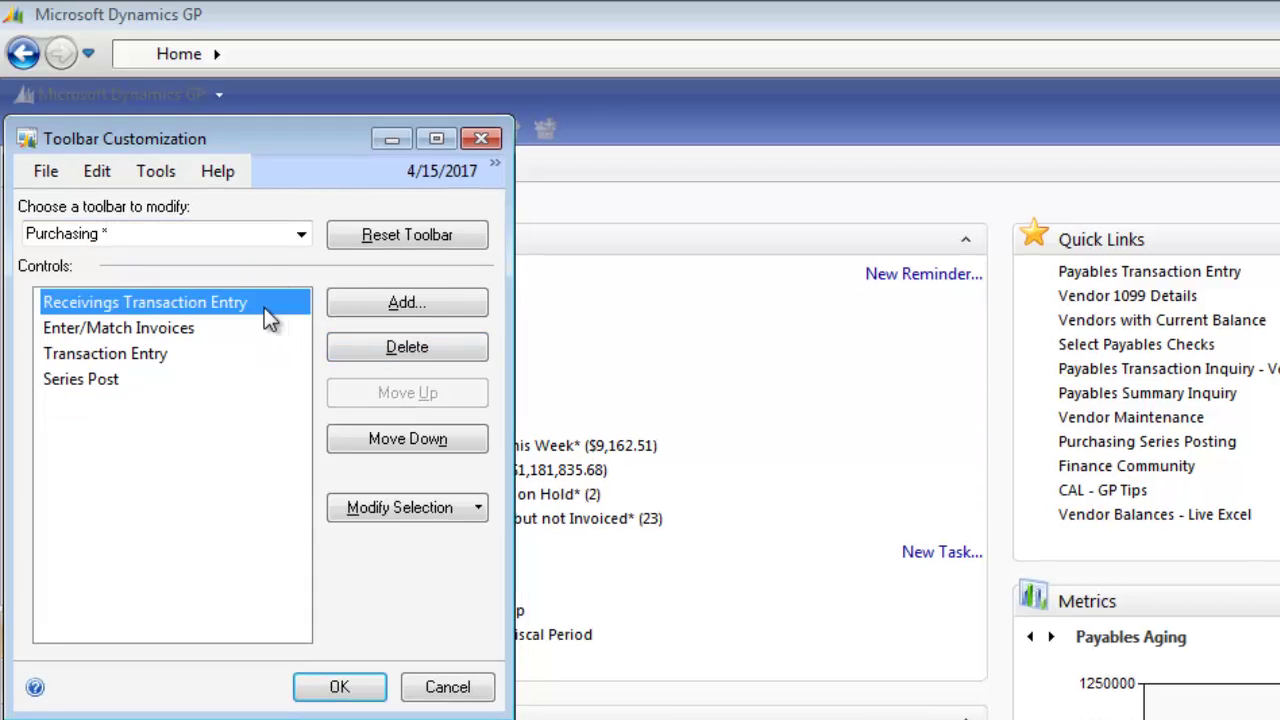
pyautogui.click(365, 344)
pyautogui.click(211, 303)
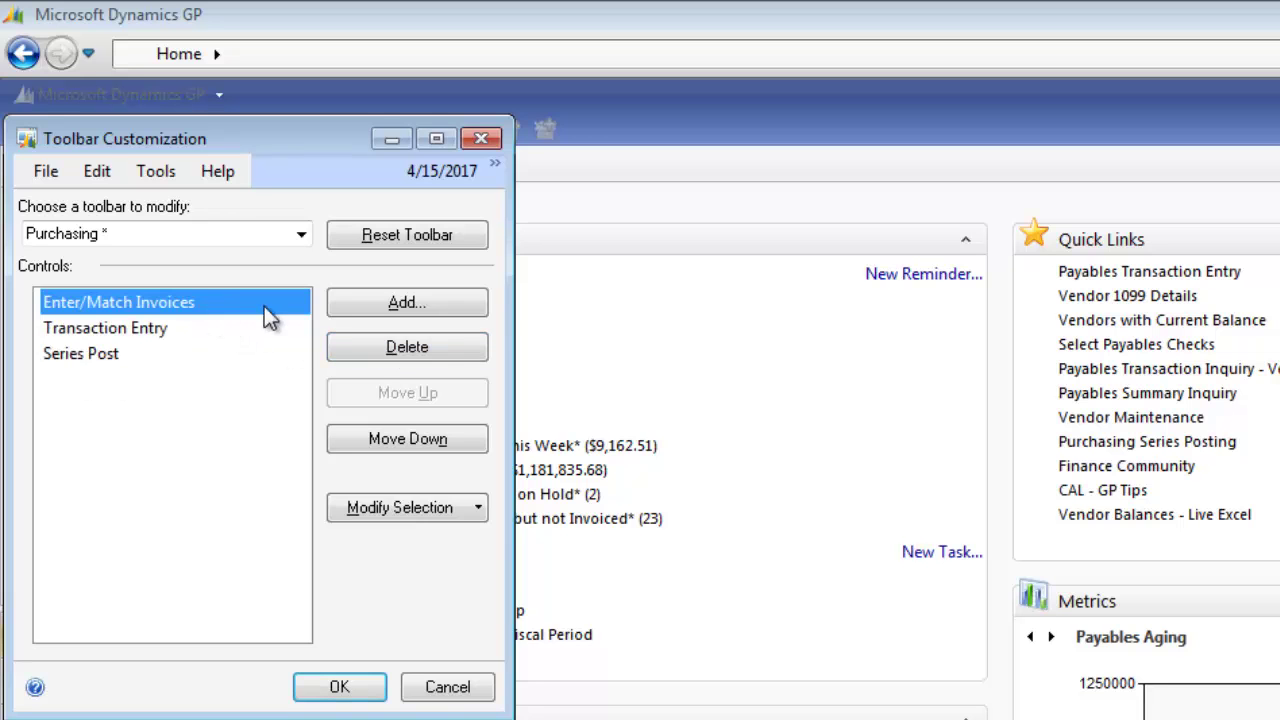
pyautogui.click(366, 348)
# Add the Vendor command from the Purchasing category of the Cards group to the Purchasing toolbar.
pyautogui.click(425, 302)
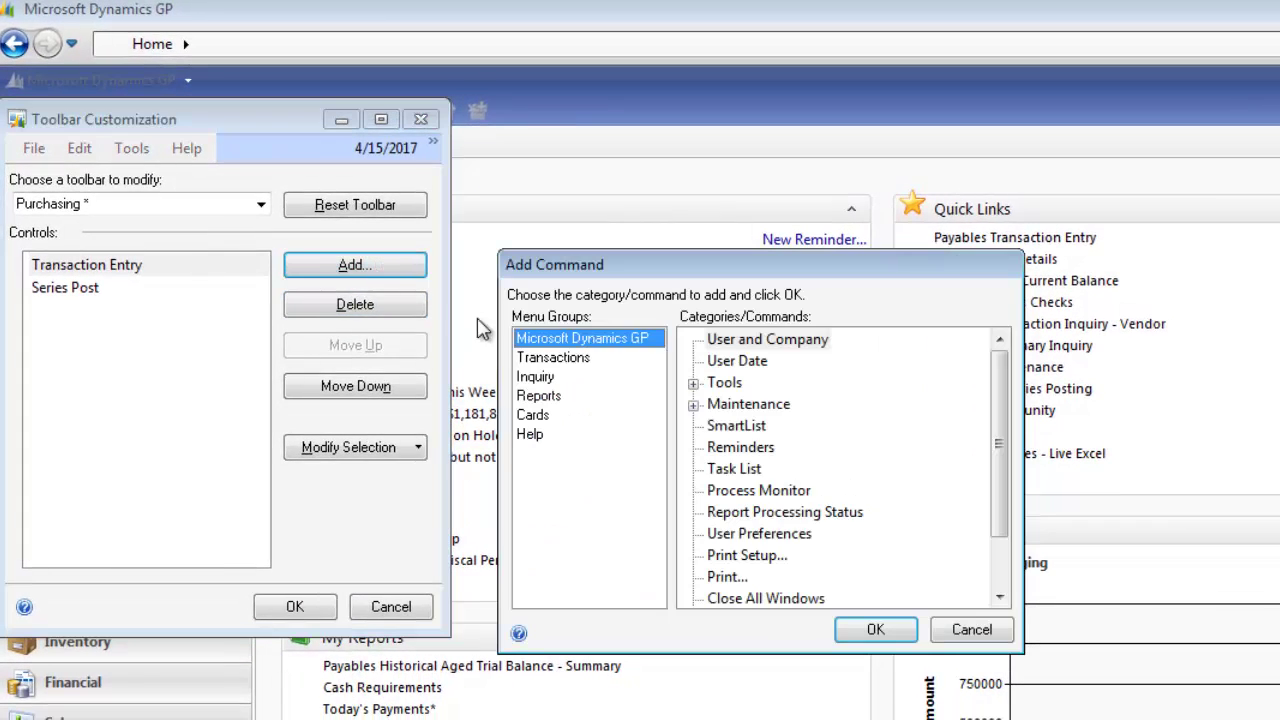
pyautogui.click(545, 358)
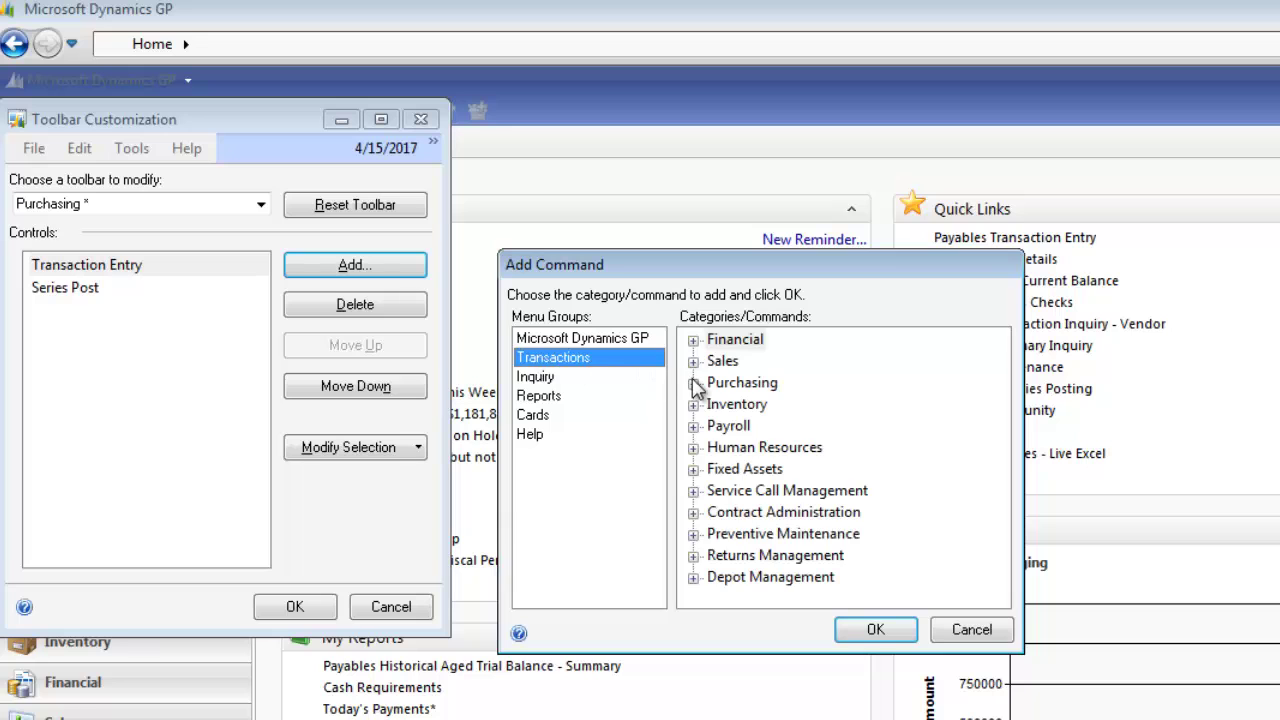
pyautogui.click(540, 415)
pyautogui.click(695, 405)
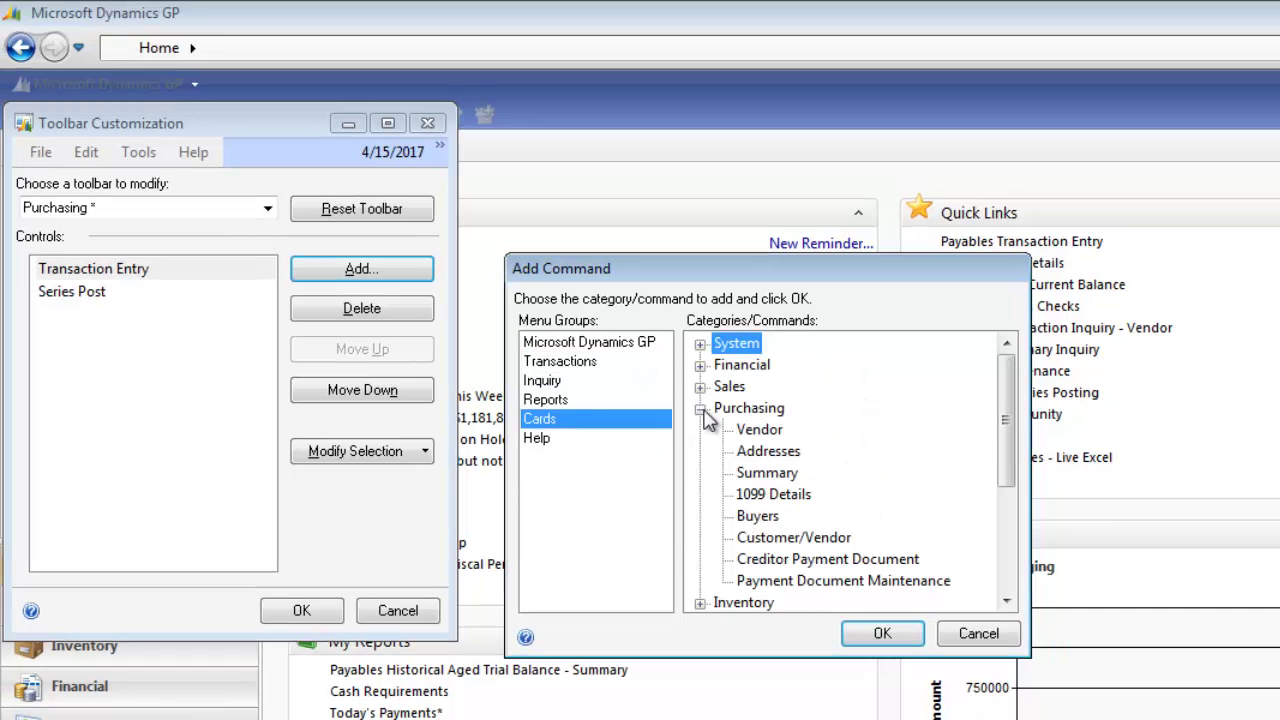
pyautogui.click(760, 430)
pyautogui.click(875, 633)
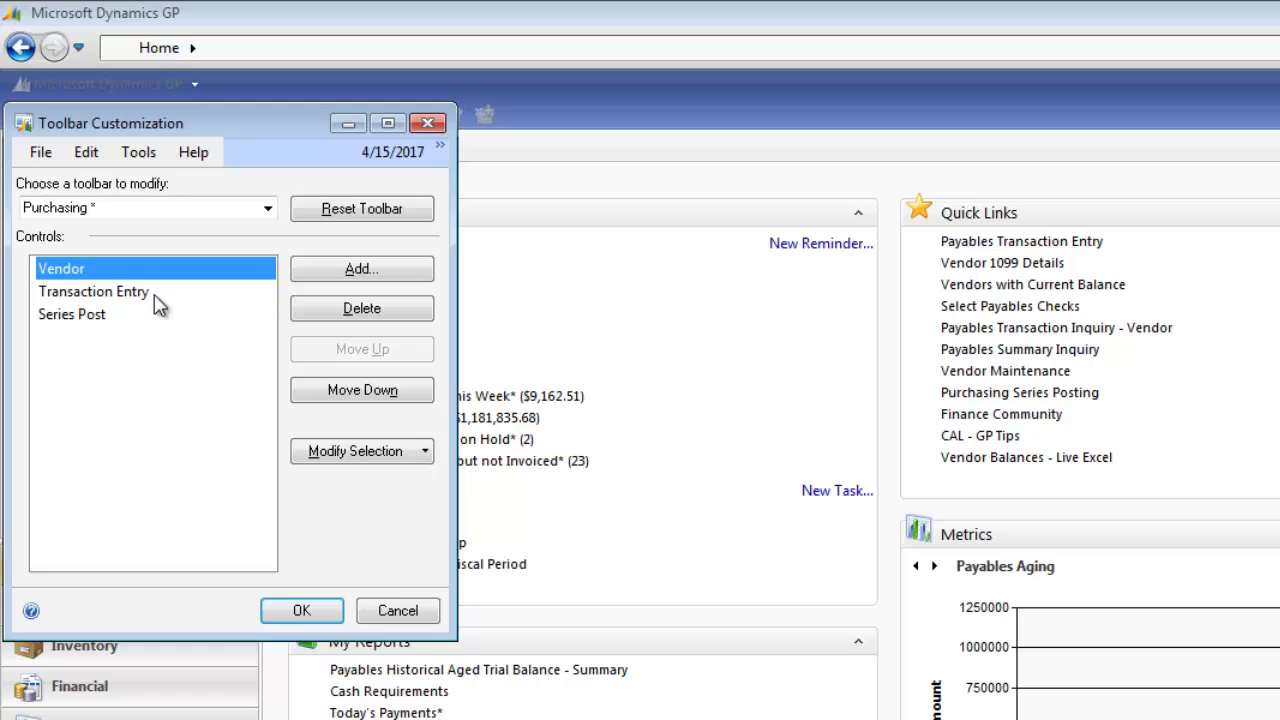
# Rename the Transaction Entry command to AP Transaction Entry and save the toolbar changes.
pyautogui.click(124, 294)
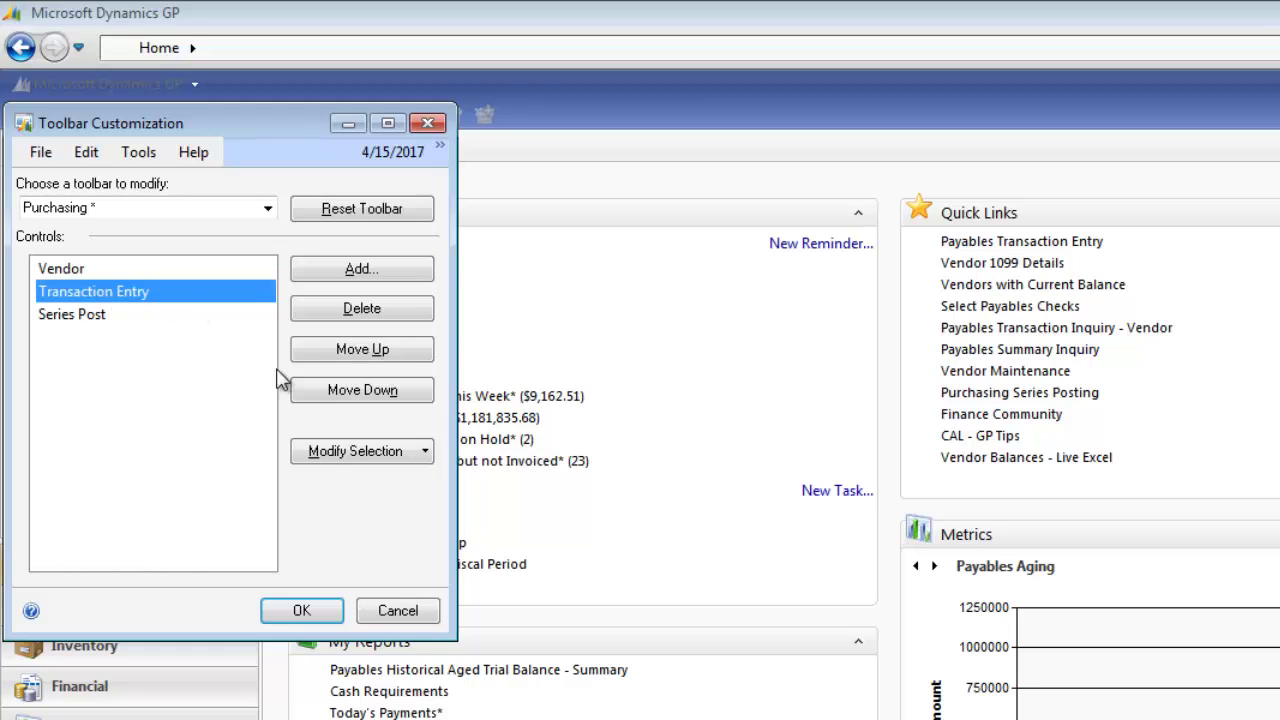
pyautogui.click(317, 455)
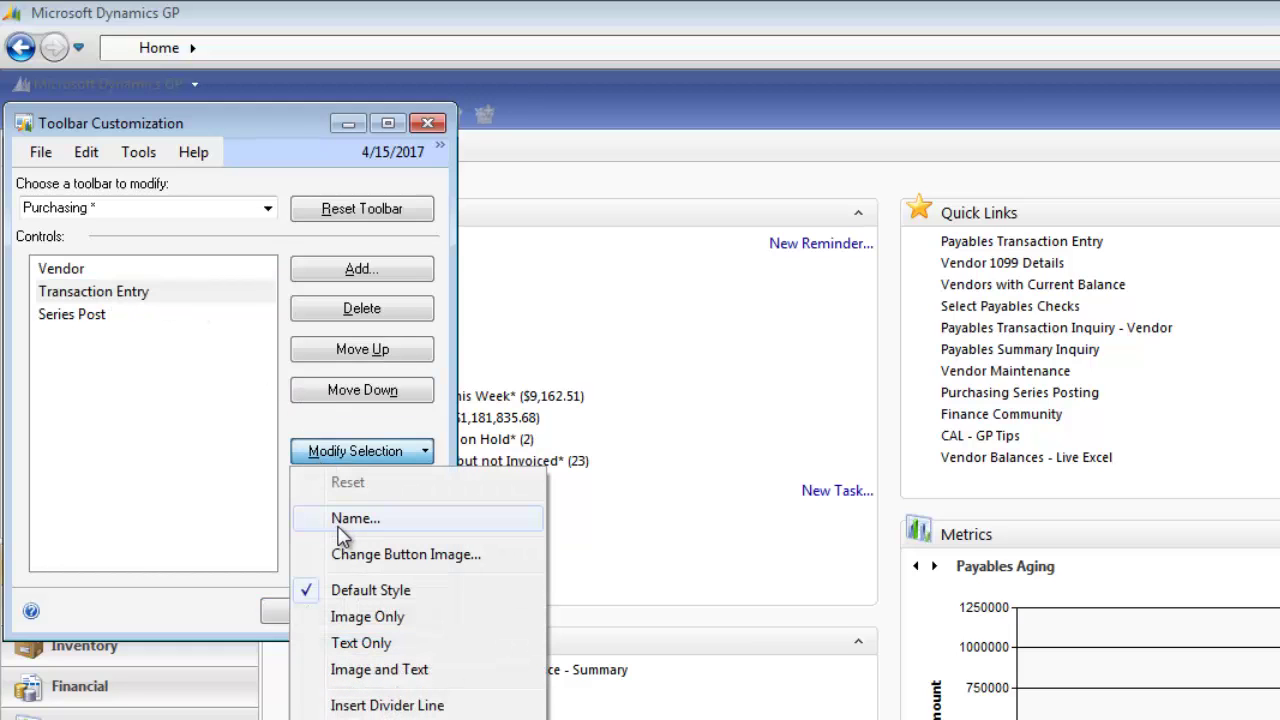
pyautogui.click(340, 522)
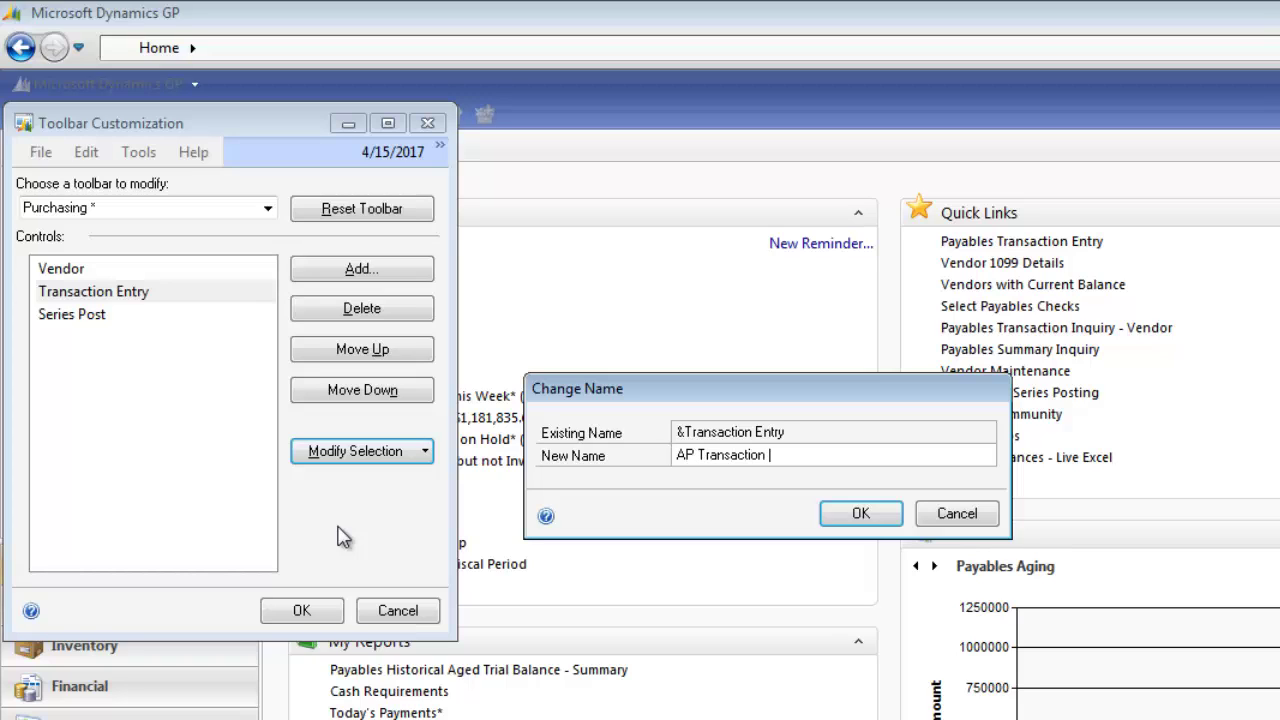
pyautogui.write('AP Transaction Entry')
pyautogui.press('Return')
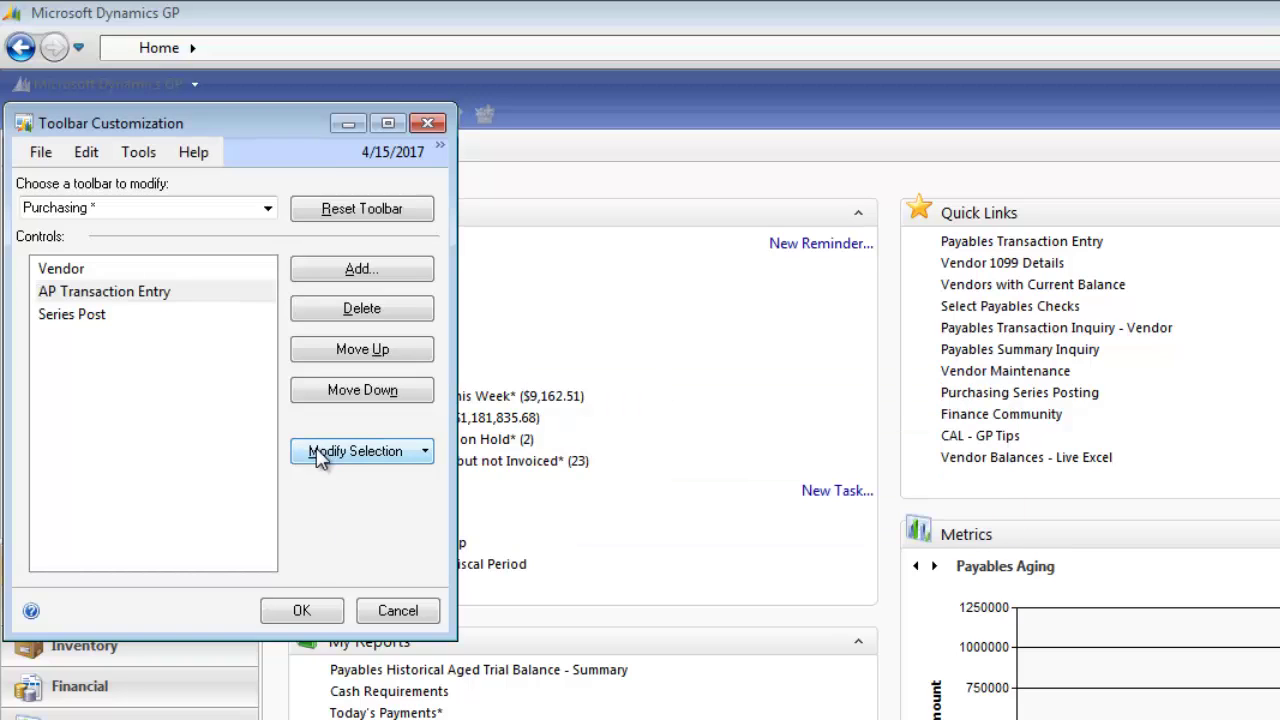
pyautogui.click(303, 611)
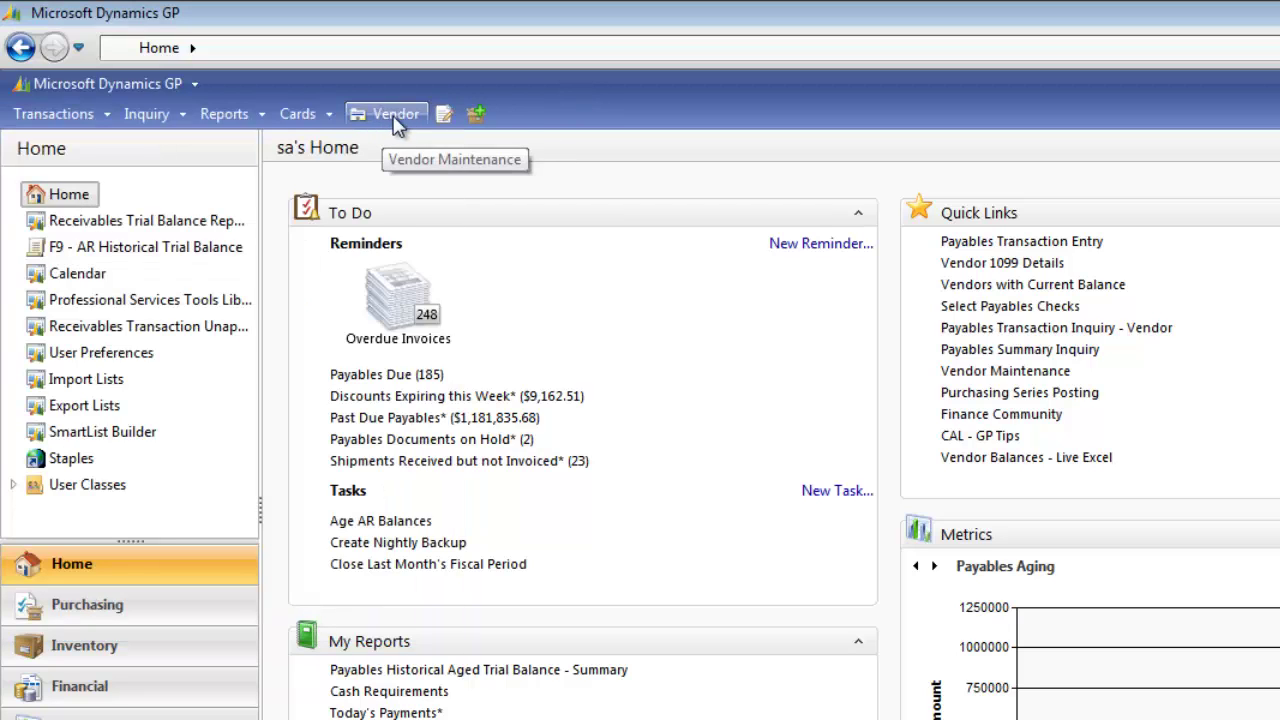
# Reopen the Purchasing toolbar for customization and check the Vendor command's display style.
pyautogui.rightClick(516, 120)
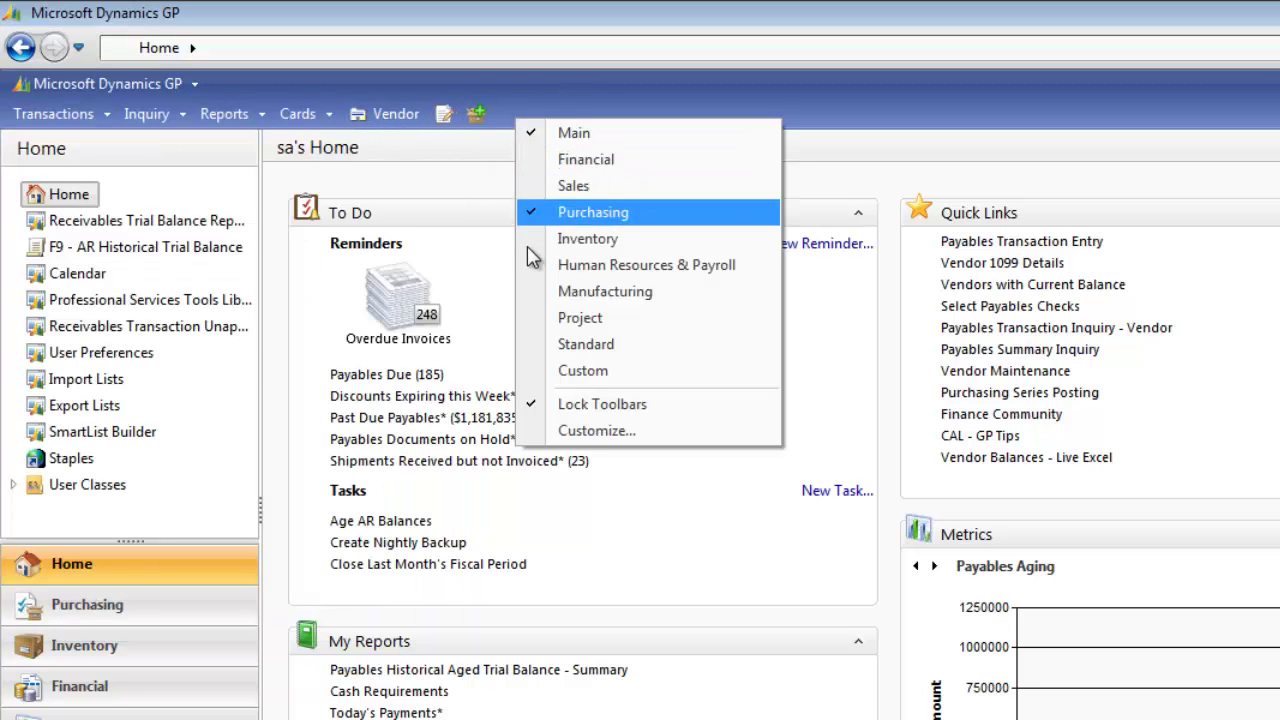
pyautogui.click(596, 431)
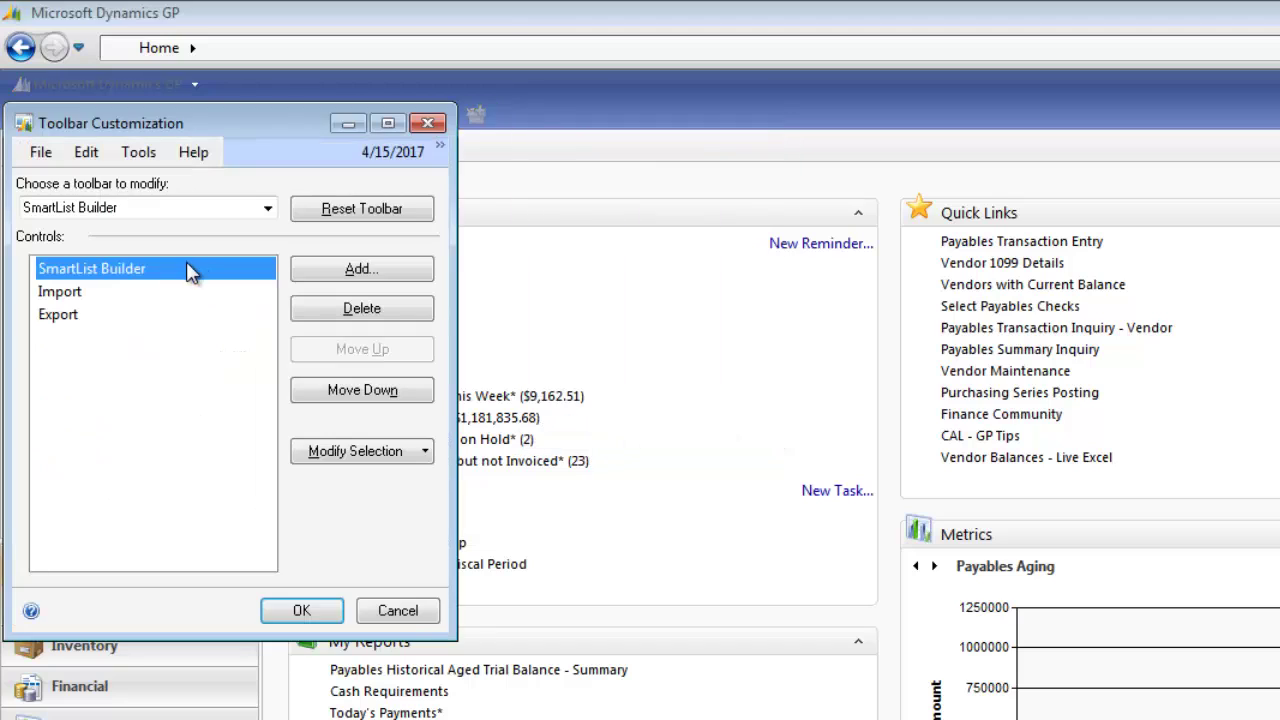
pyautogui.click(267, 207)
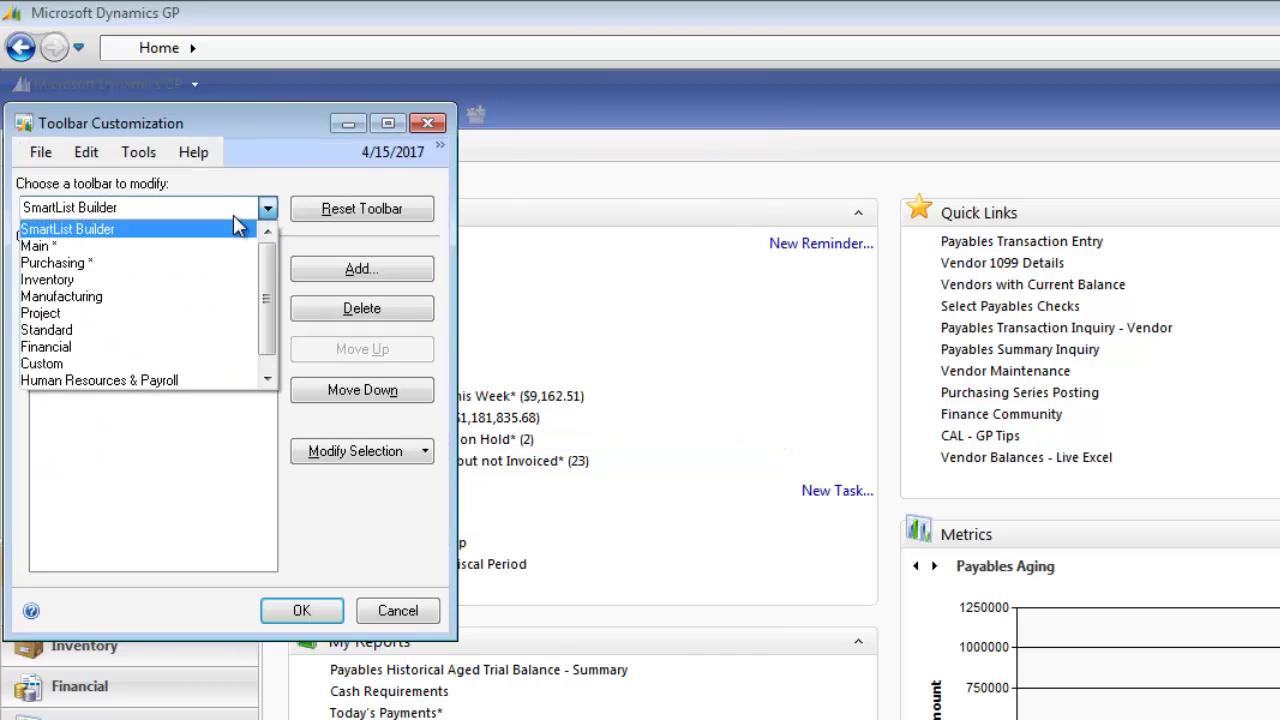
pyautogui.click(120, 265)
pyautogui.click(80, 270)
pyautogui.click(355, 452)
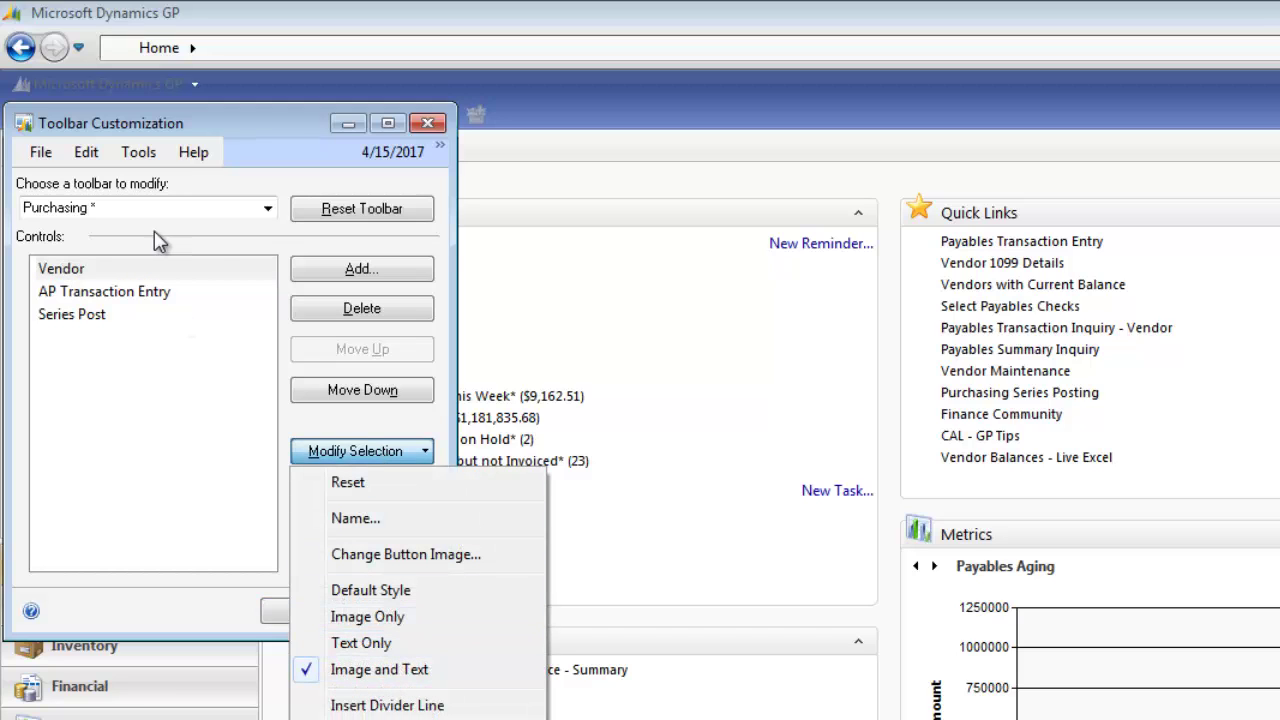
# Set the display style of AP Transaction Entry and Series Post to Image and Text.
pyautogui.click(138, 292)
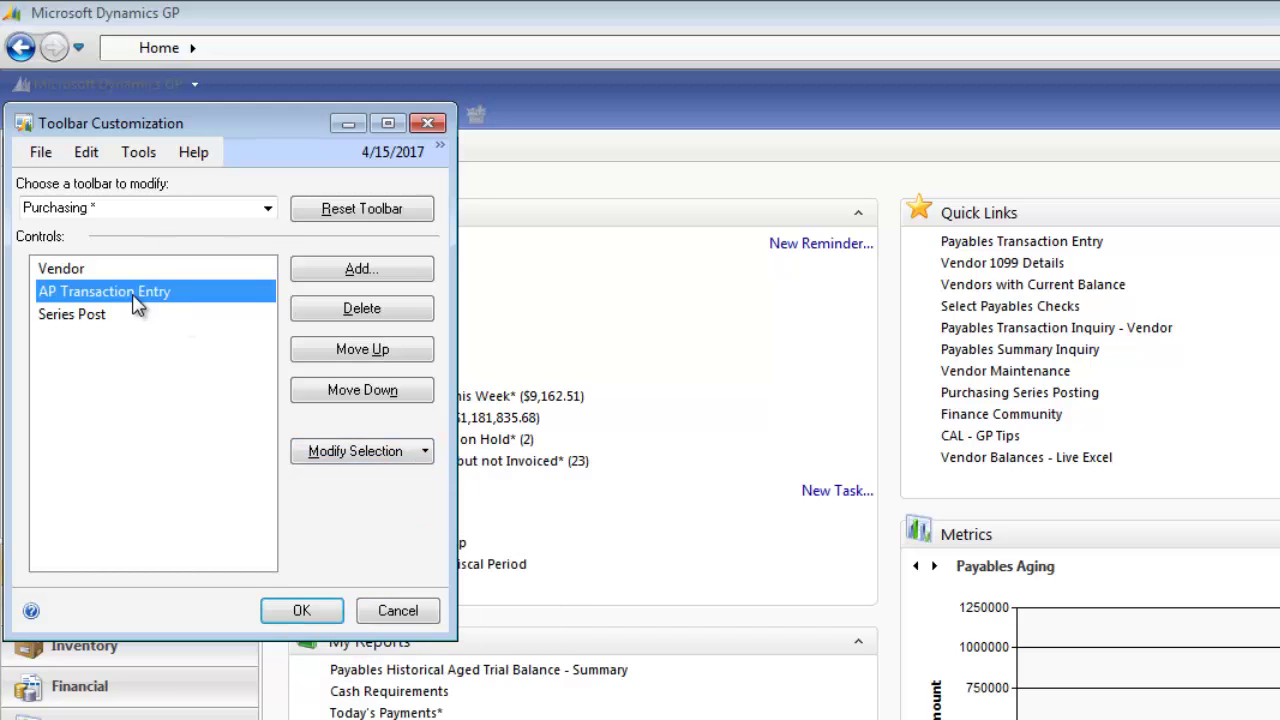
pyautogui.click(322, 447)
pyautogui.click(378, 672)
pyautogui.click(60, 315)
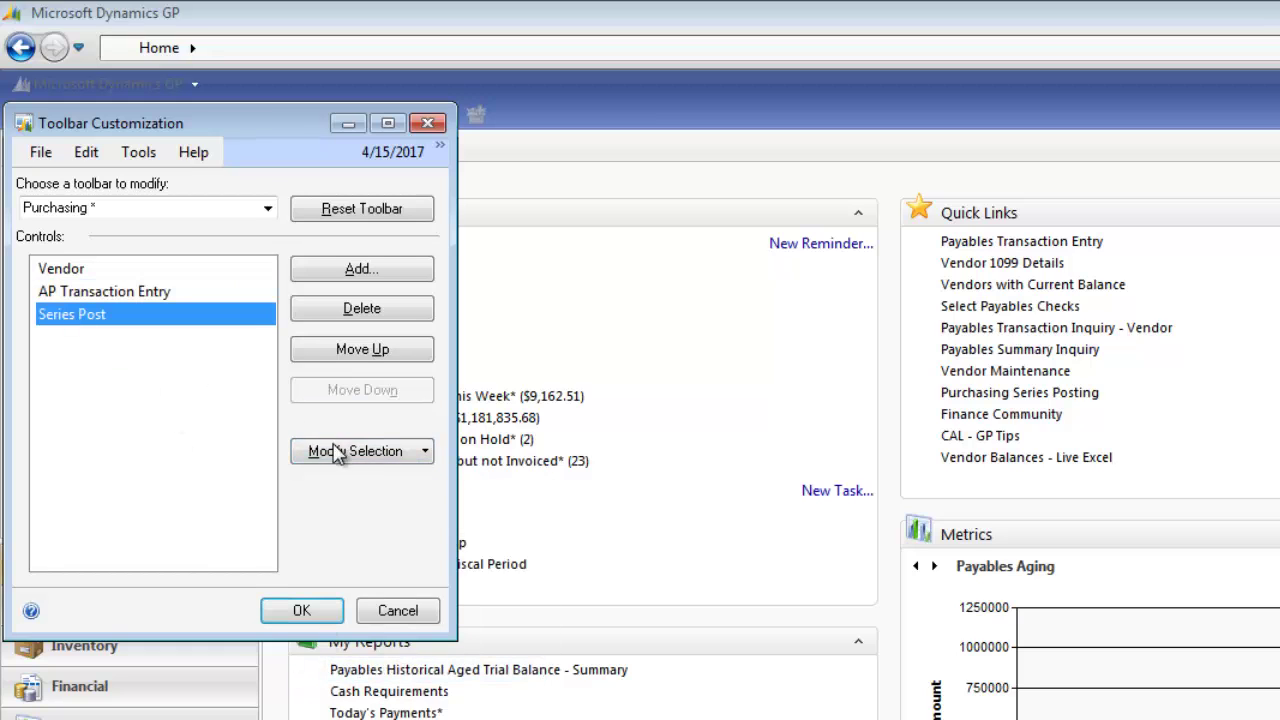
pyautogui.click(357, 452)
pyautogui.click(371, 648)
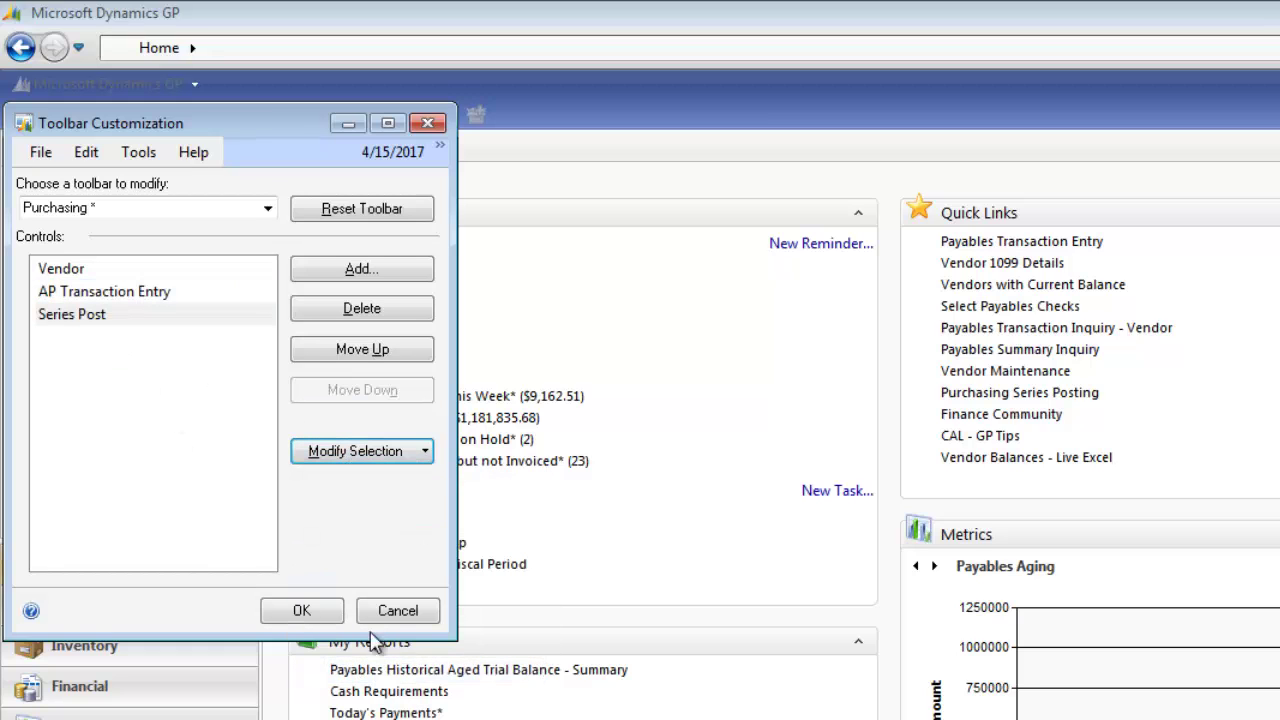
# Add the Transaction by Vendor command from the Purchasing inquiries and set its display style to Image and Text.
pyautogui.click(360, 270)
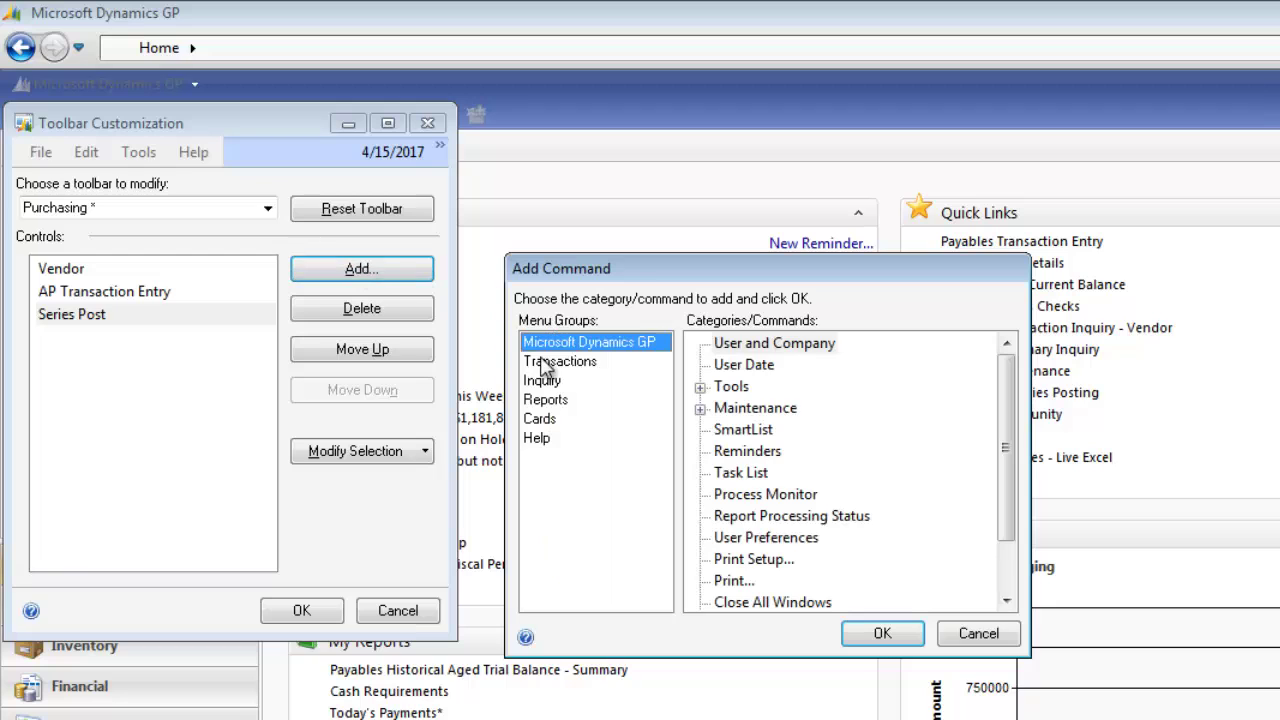
pyautogui.click(541, 386)
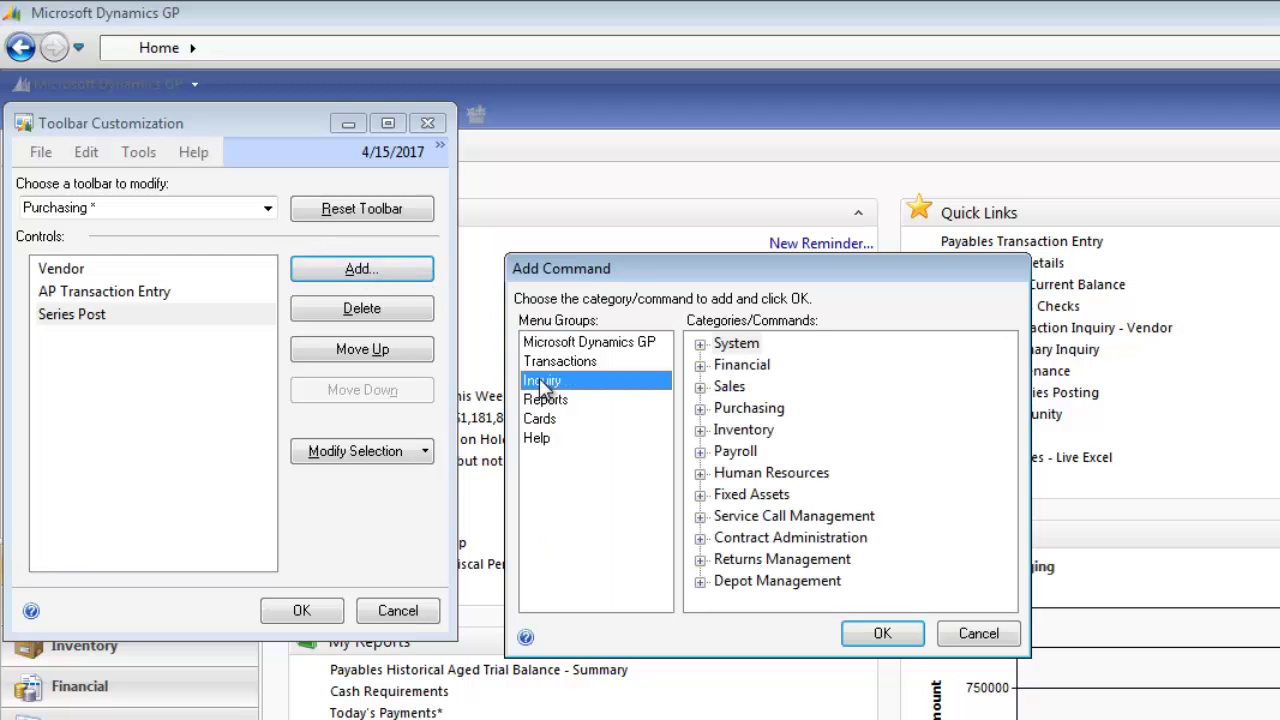
pyautogui.click(700, 407)
pyautogui.click(795, 366)
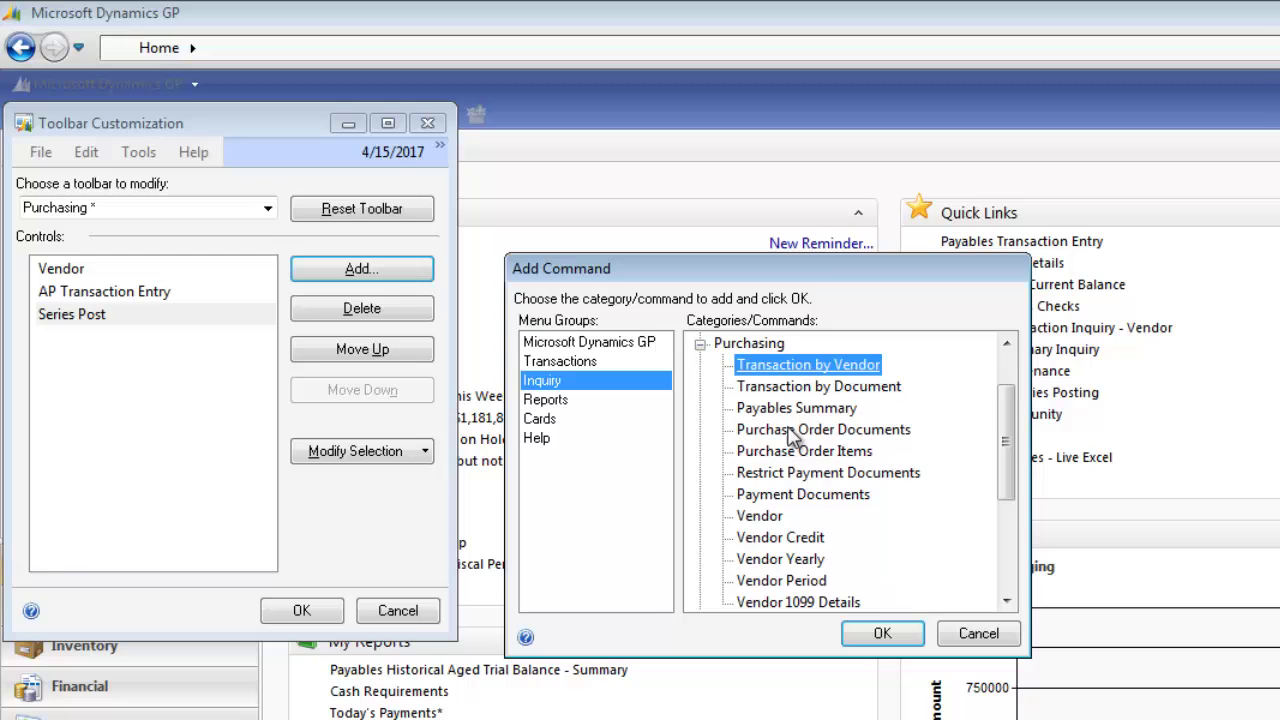
pyautogui.click(882, 635)
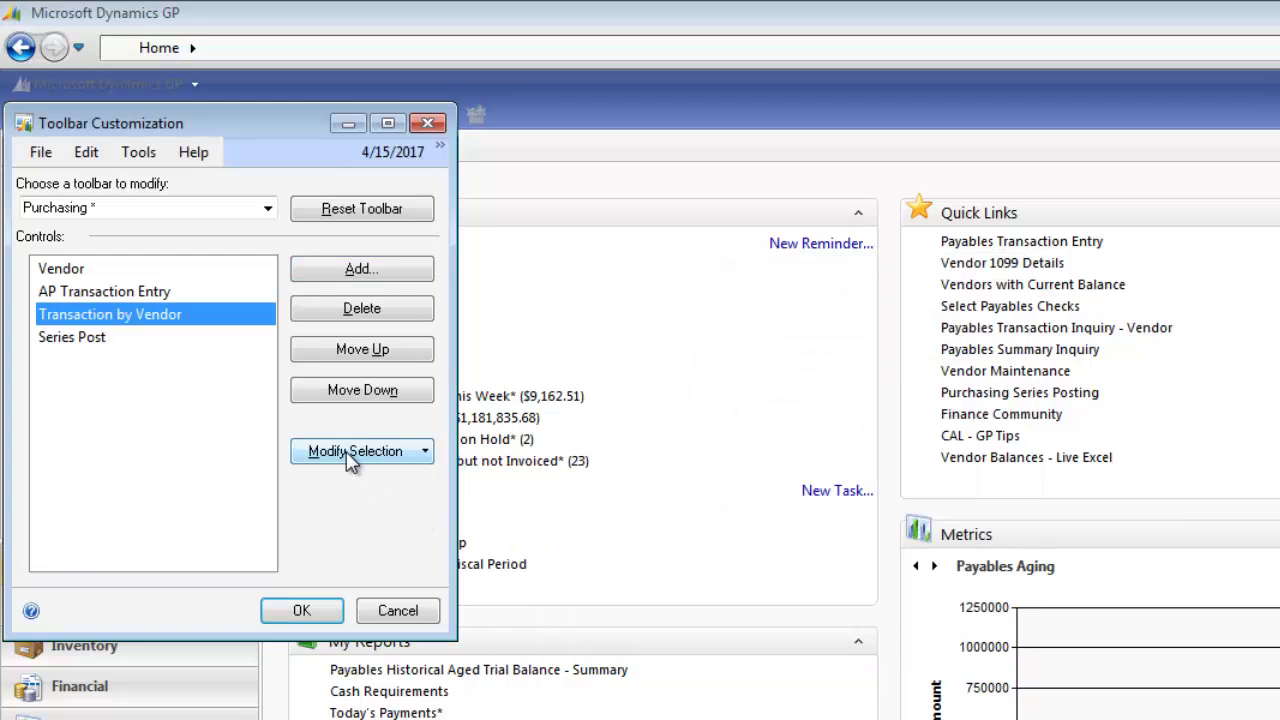
pyautogui.click(350, 458)
pyautogui.click(383, 670)
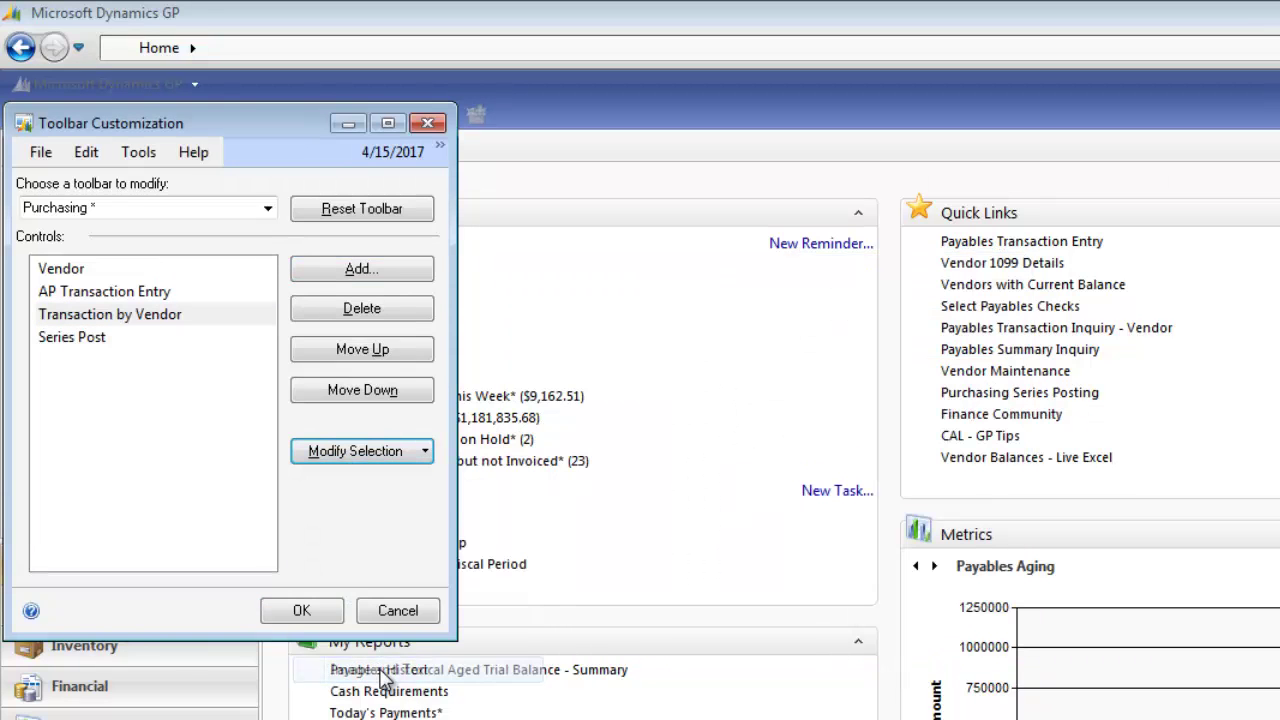
# Insert a divider line, move it above Vendor at the start of the Purchasing toolbar, and save the customization.
pyautogui.click(352, 458)
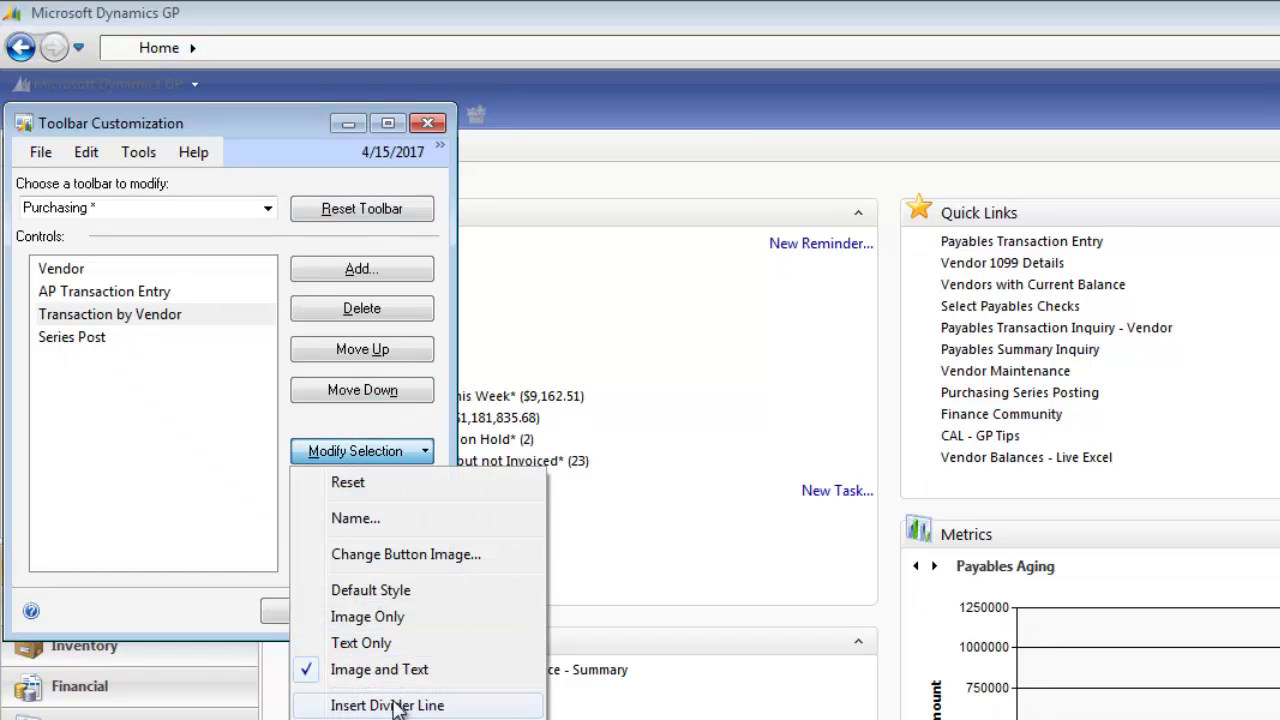
pyautogui.click(390, 705)
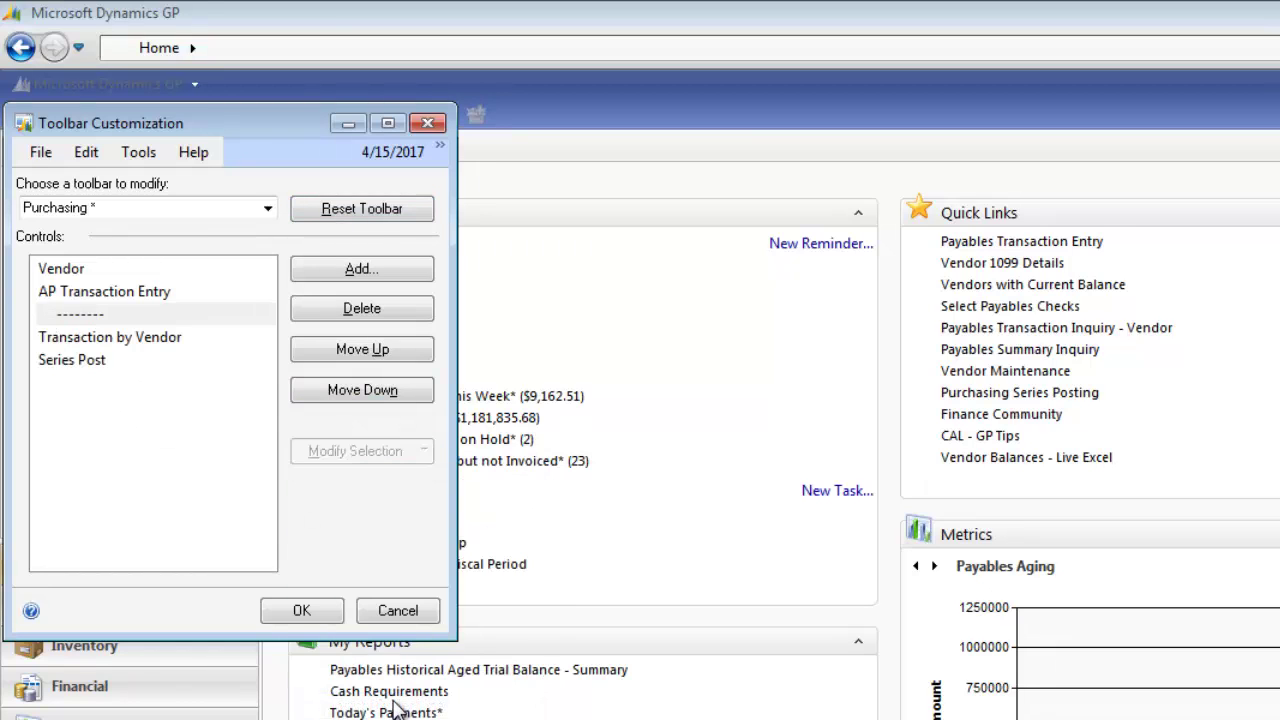
pyautogui.doubleClick(378, 350)
pyautogui.click(301, 611)
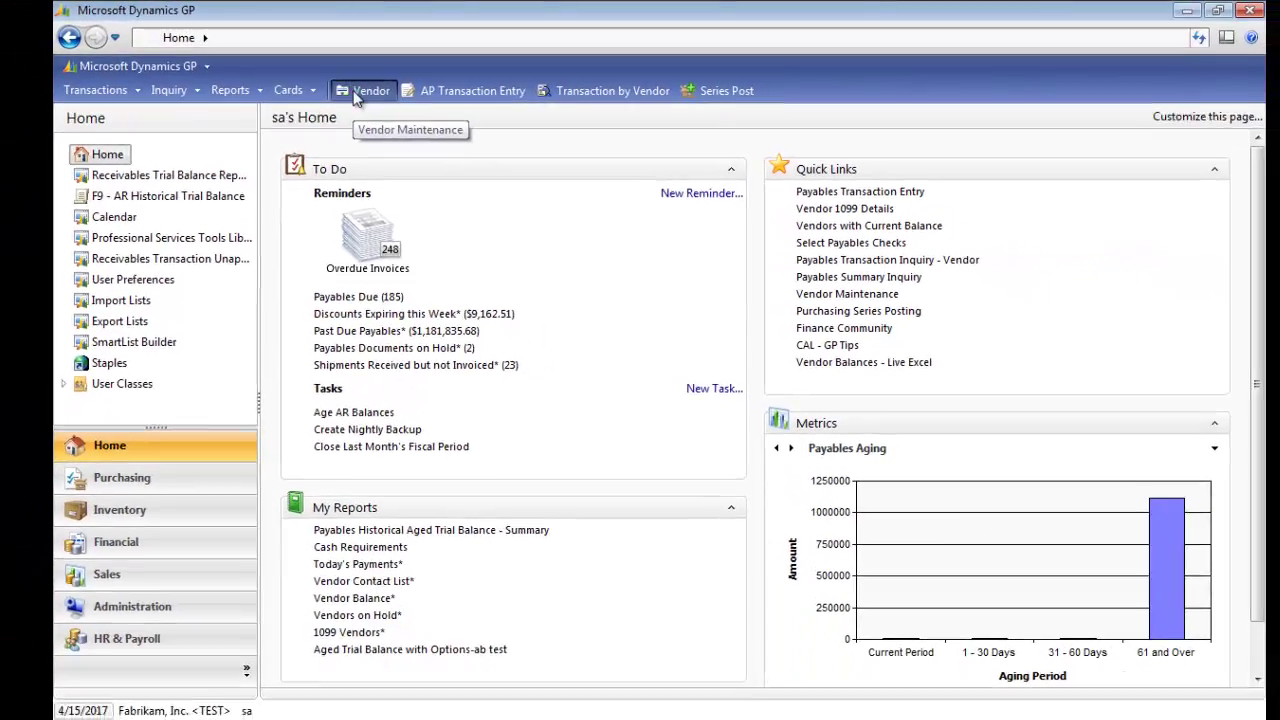
# Test the customized Vendor command from the Home page and AP Transaction Entry from the Sales page, closing each opened window.
pyautogui.click(378, 110)
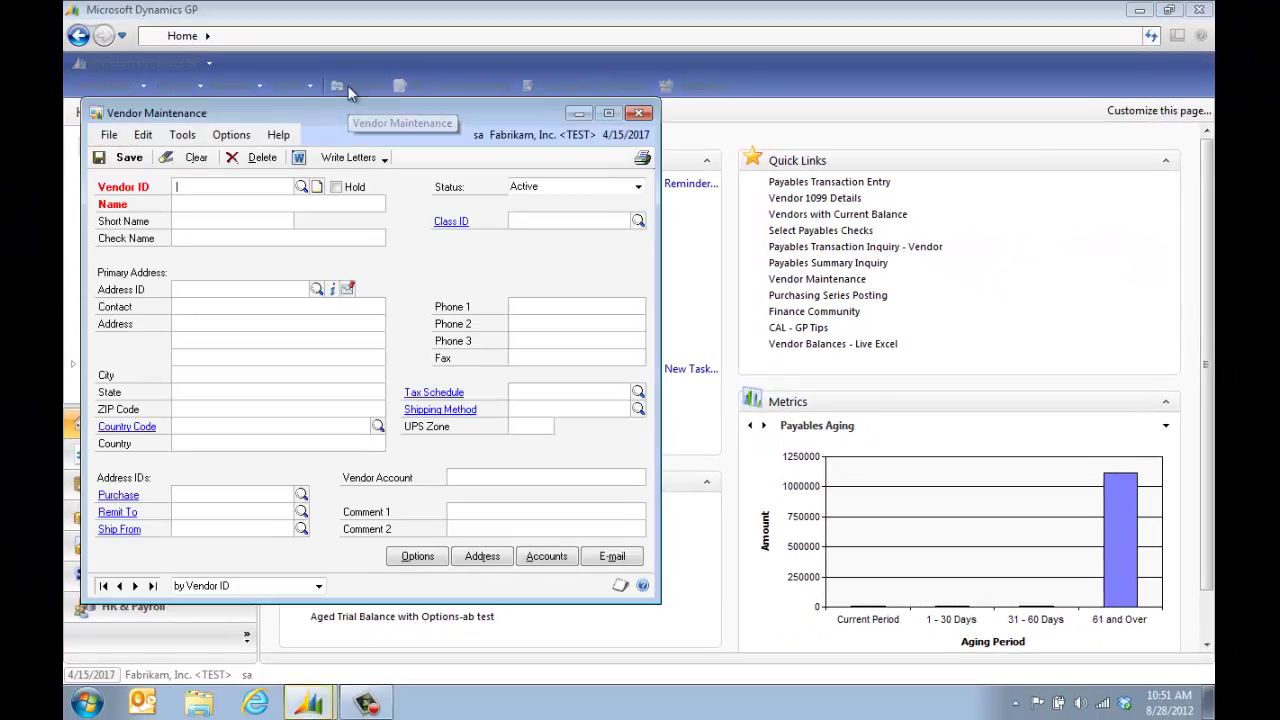
pyautogui.click(639, 114)
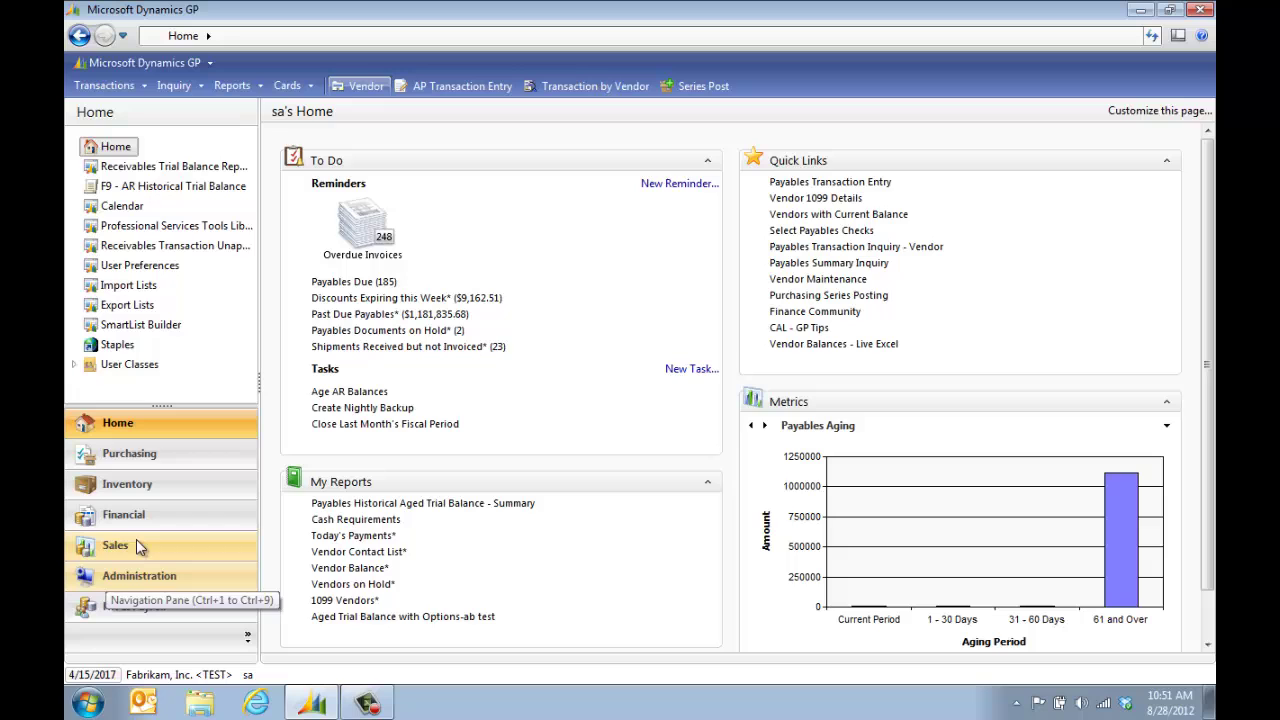
pyautogui.click(138, 539)
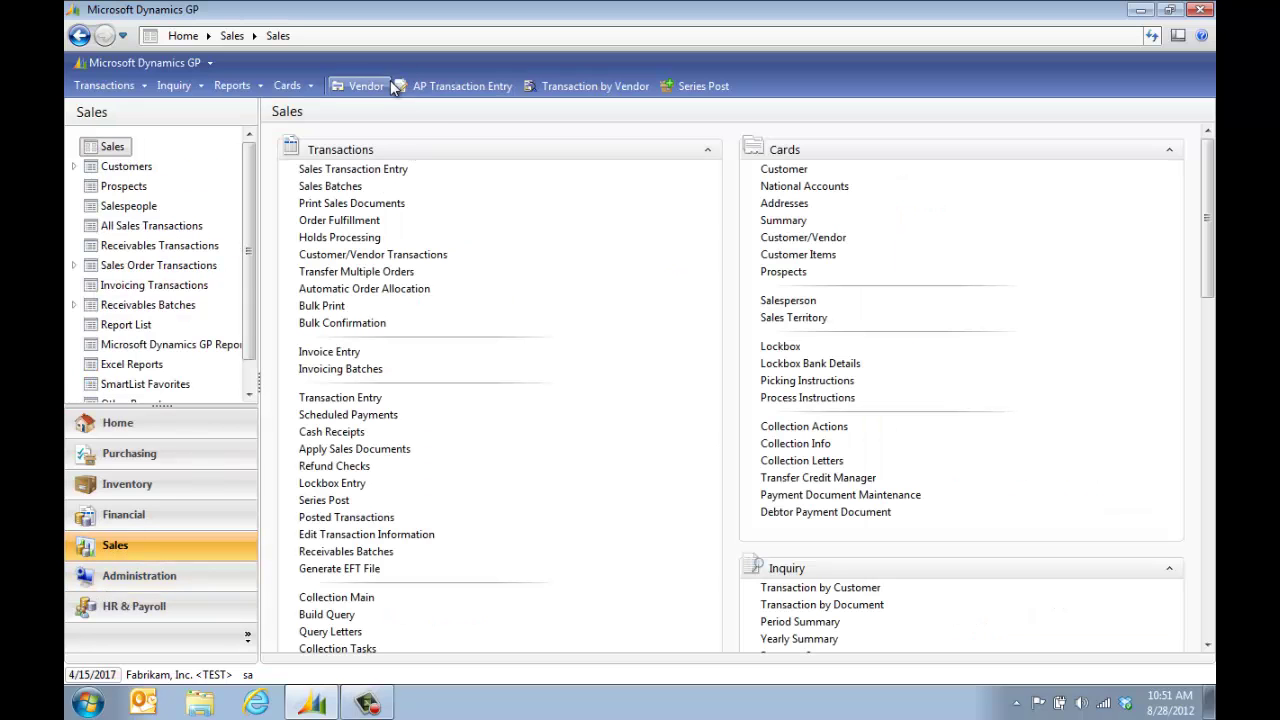
pyautogui.click(443, 87)
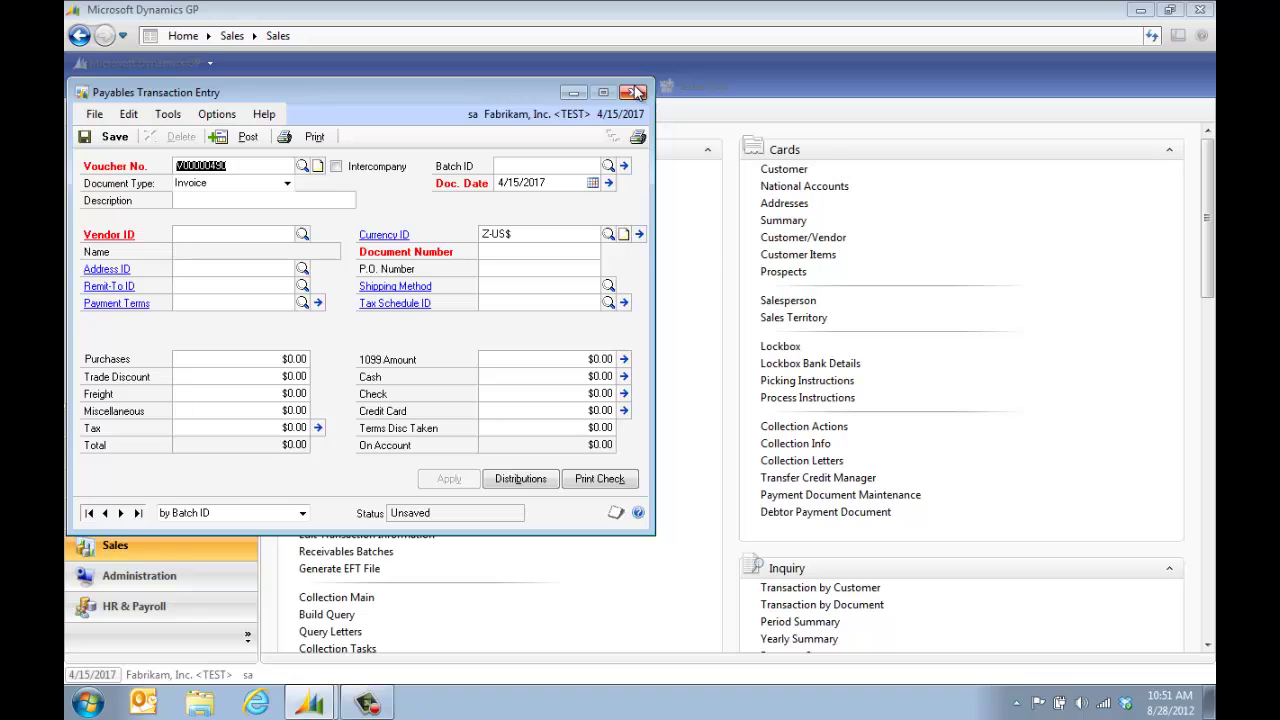
pyautogui.click(637, 93)
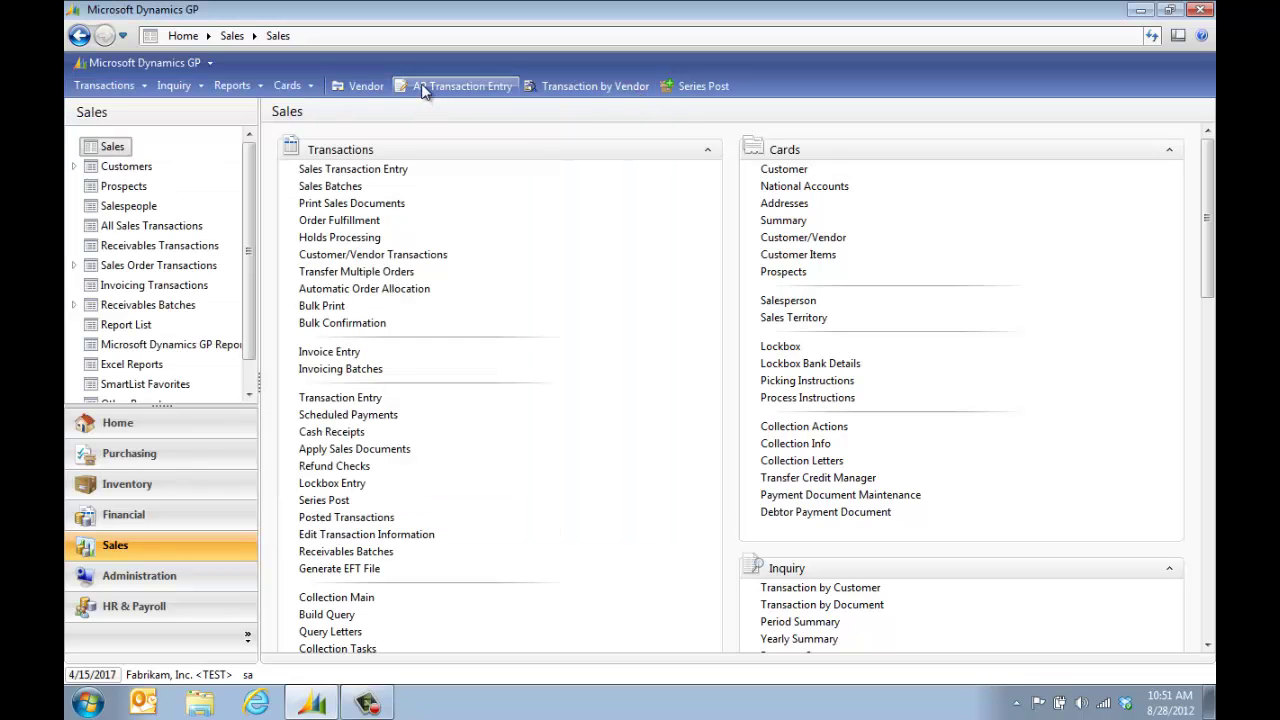
# Go to the Purchasing page and display the Custom toolbar alongside the Main and Purchasing toolbars.
pyautogui.click(188, 448)
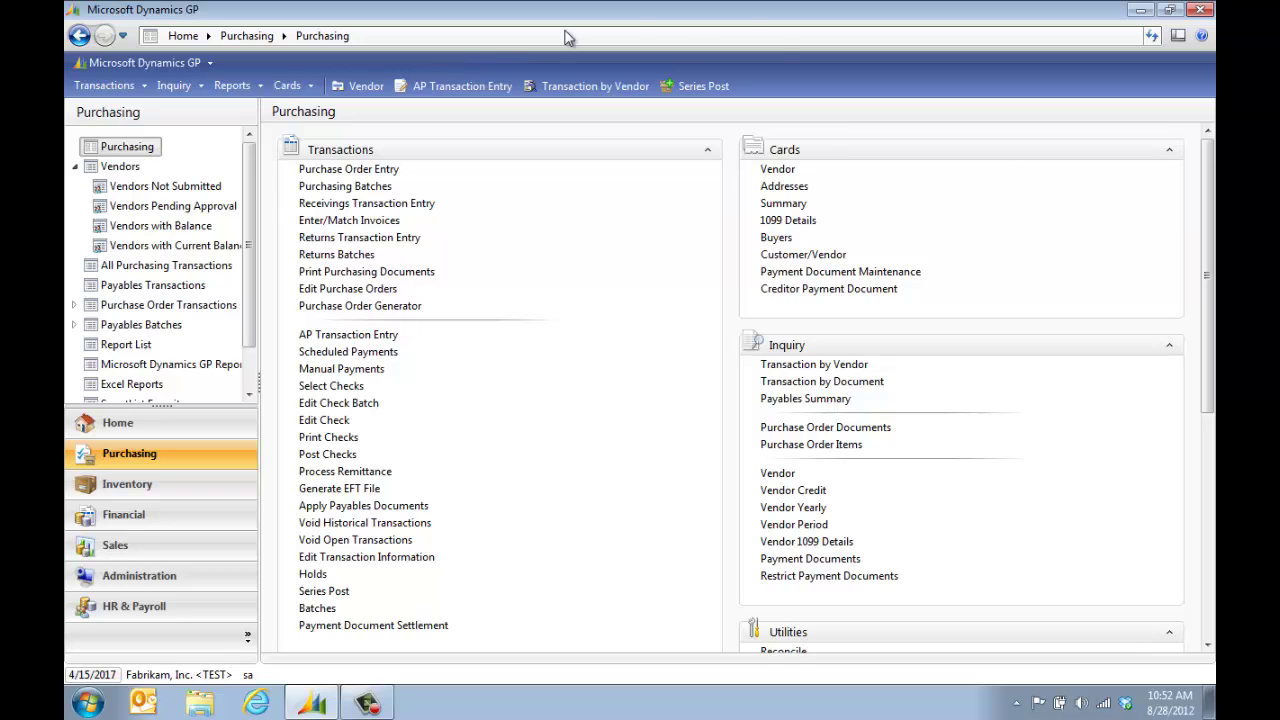
pyautogui.rightClick(779, 84)
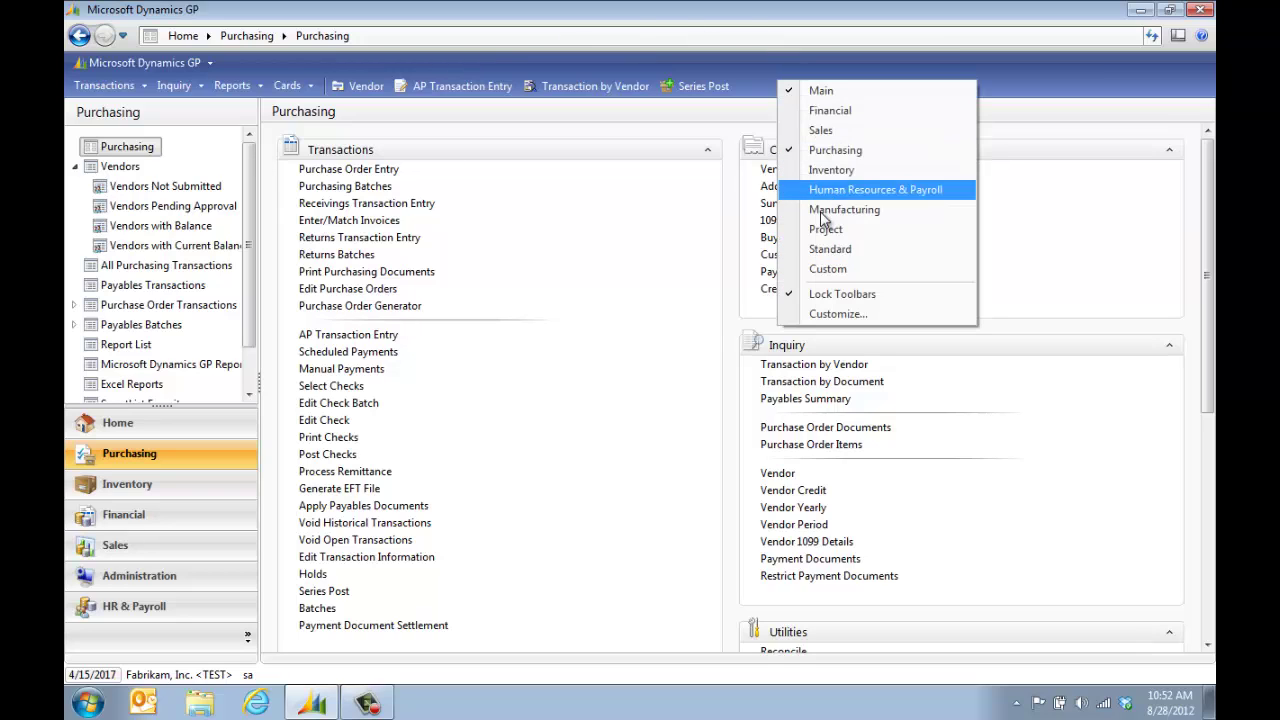
pyautogui.click(828, 267)
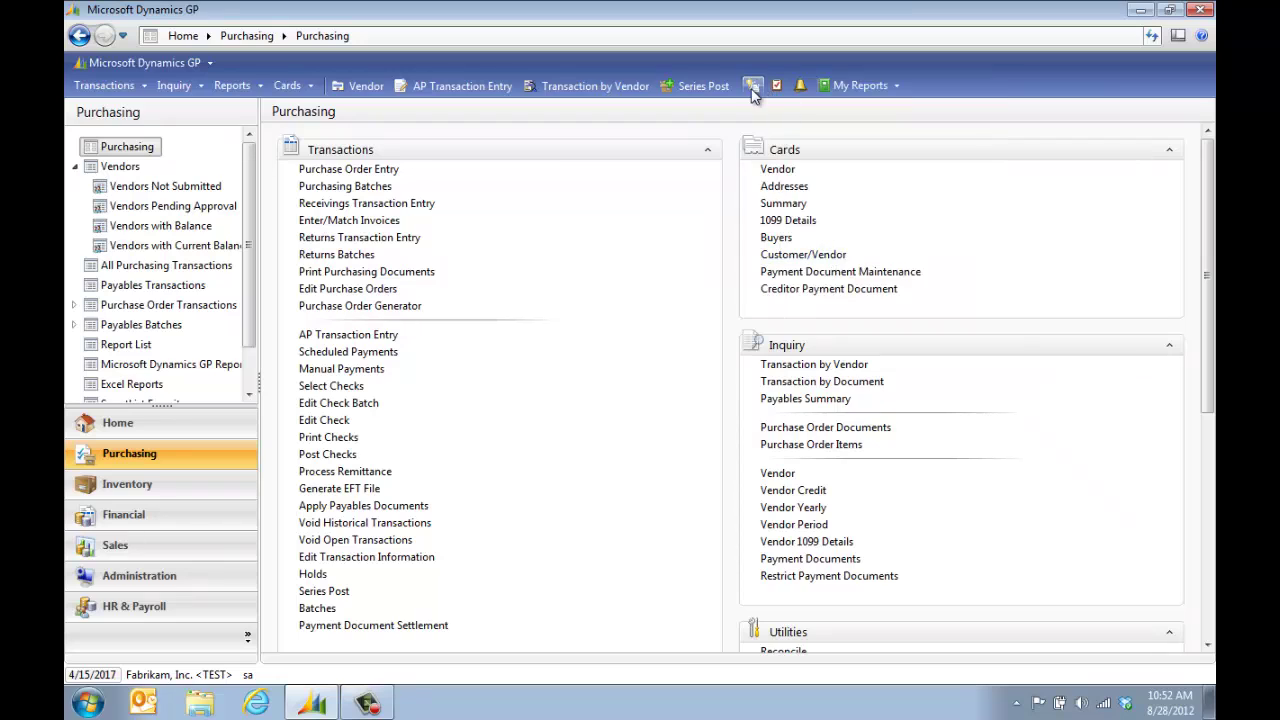